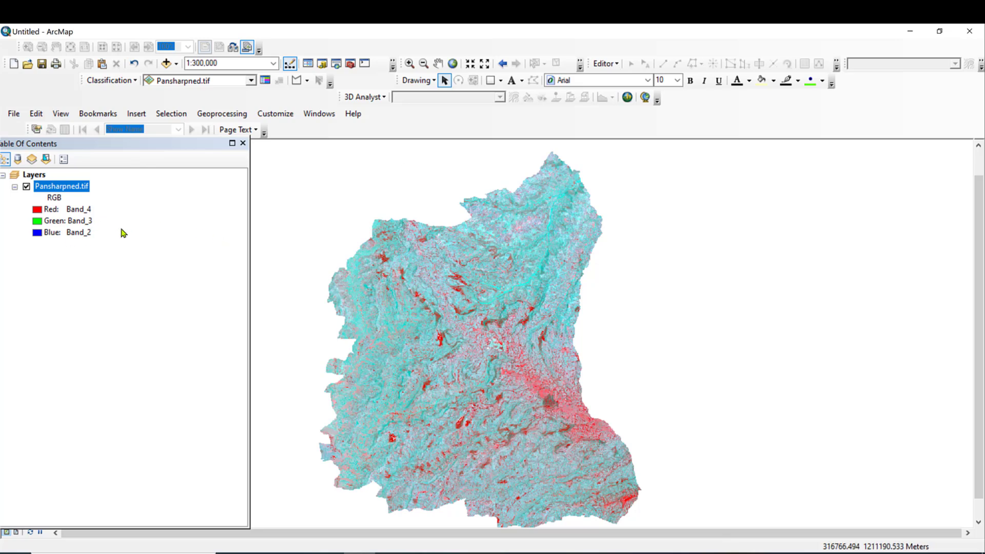
Turn the Image Classification toolbar off and back on
right_click(513, 51)
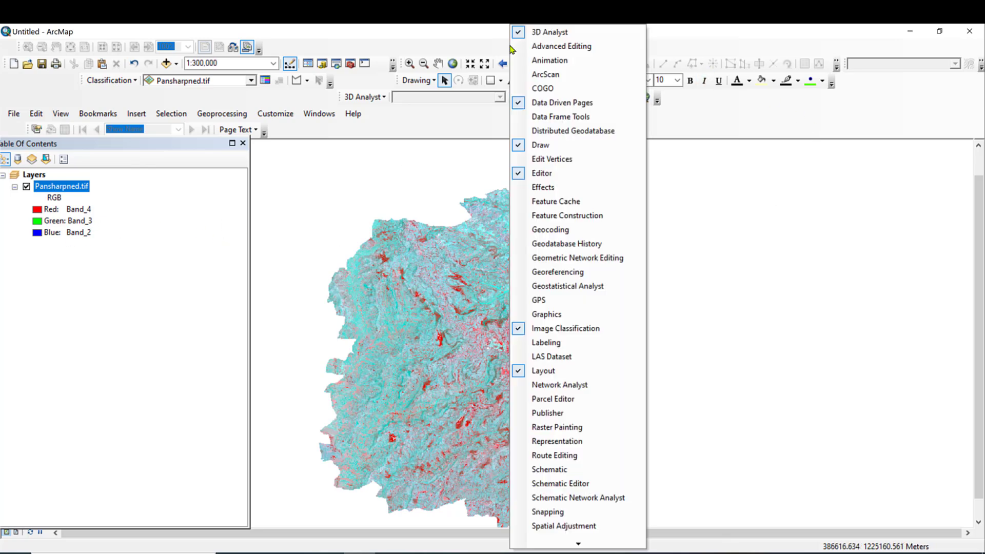
left_click(519, 330)
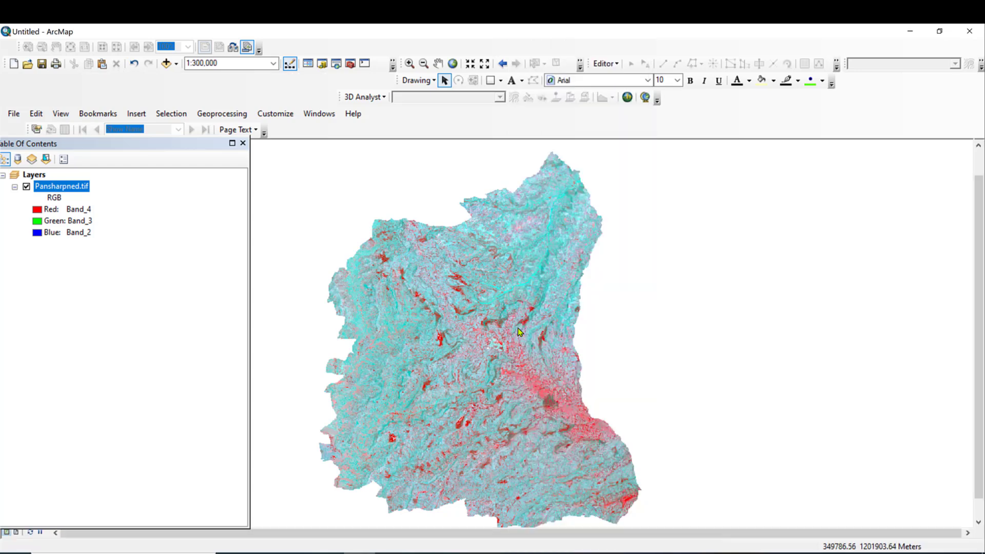
right_click(540, 45)
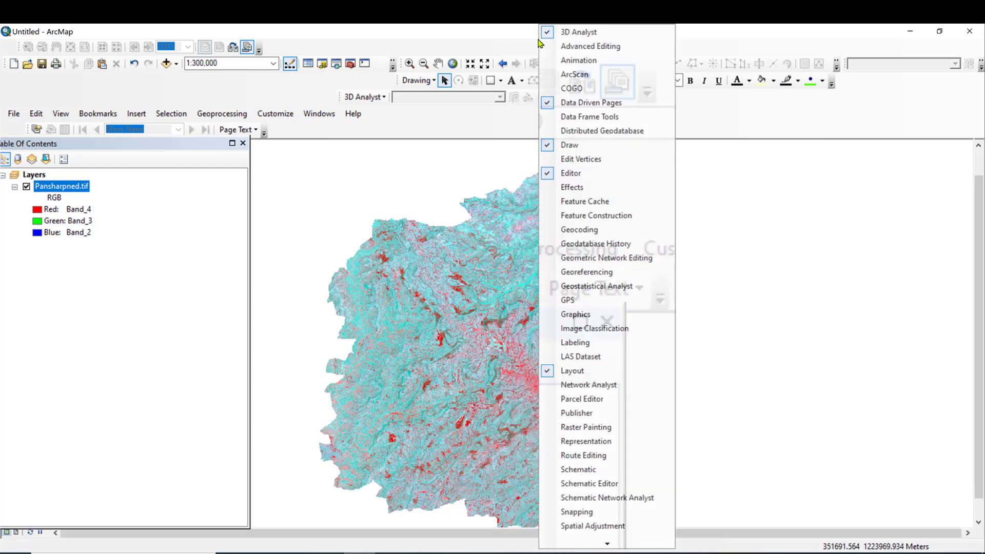
left_click(552, 330)
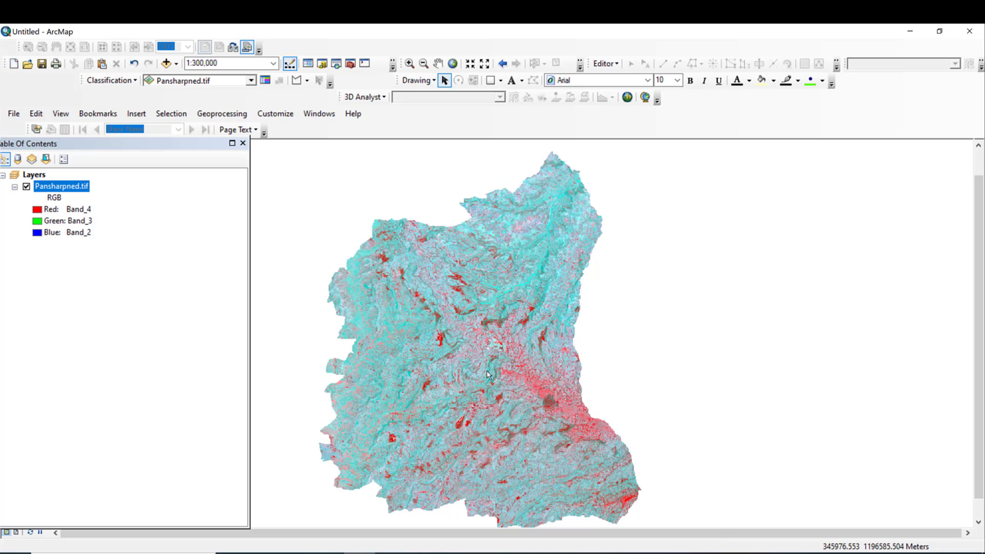
Activate the Draw Polygon training sample tool and open the Training Sample Manager, placing it clear of the imagery
scroll(488, 374, "down", 2)
left_click_drag(979, 413, 979, 245)
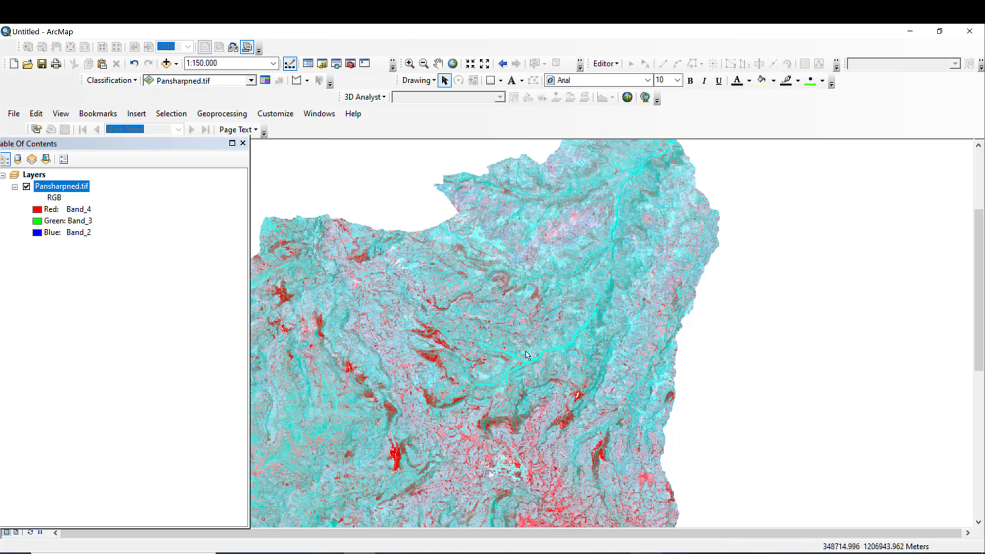
left_click_drag(980, 359, 980, 386)
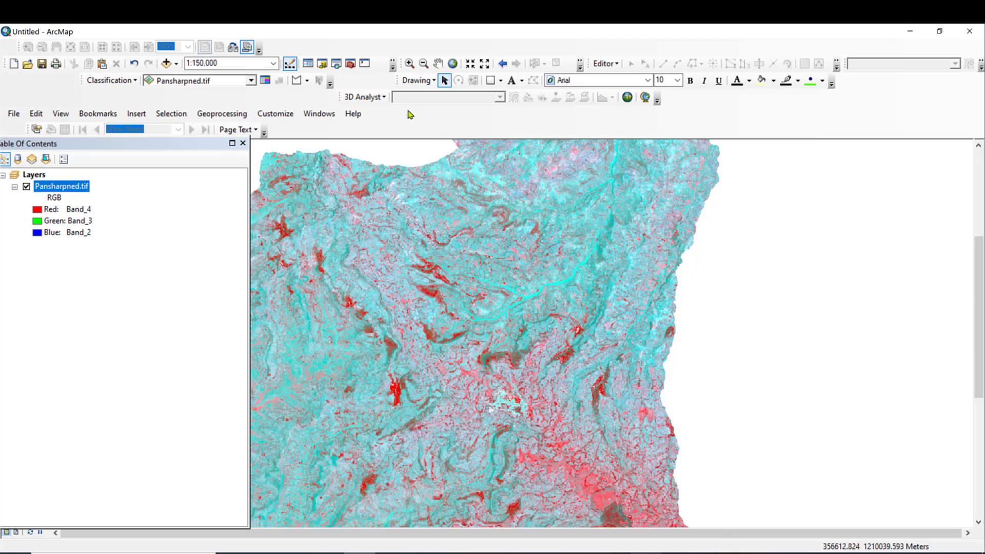
left_click(306, 81)
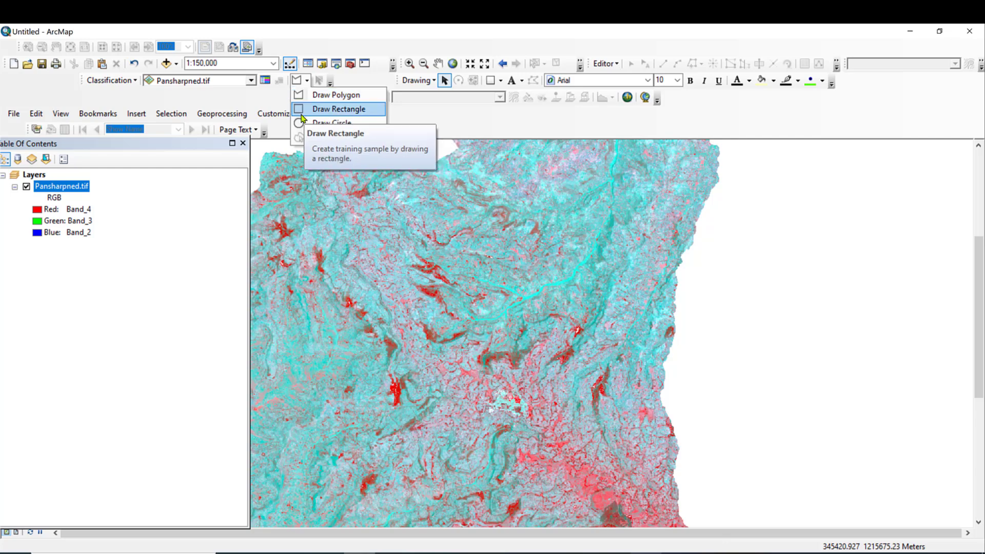
left_click(329, 95)
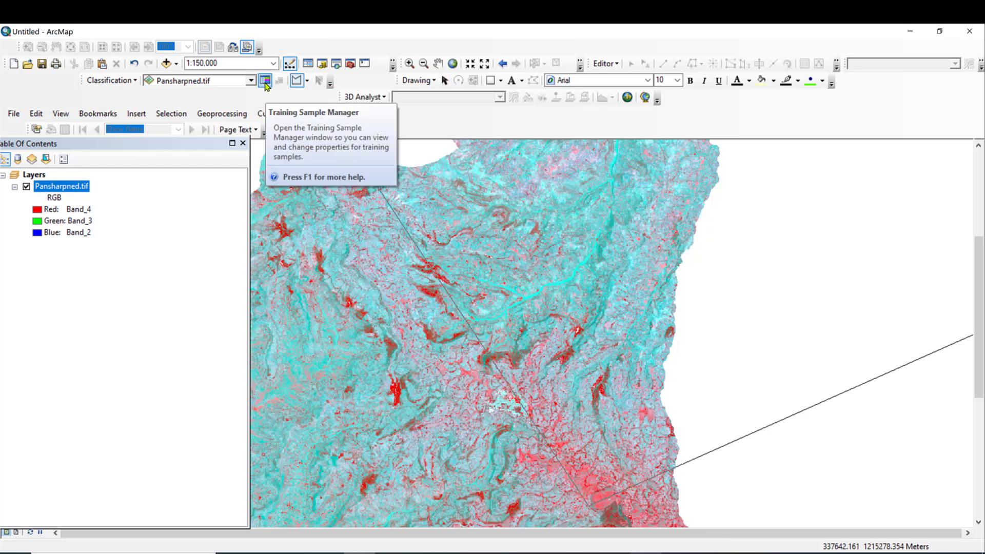
left_click(264, 81)
left_click_drag(838, 181, 883, 176)
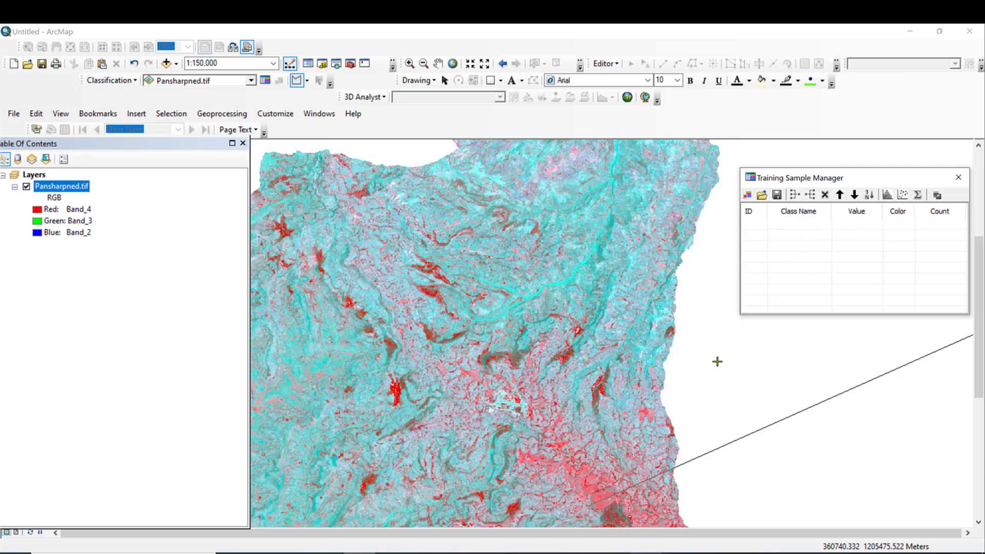
Digitize training sample polygons over the bright red vegetation patches, including the one inside the pale cyan built-up area
scroll(606, 481, "up", 1)
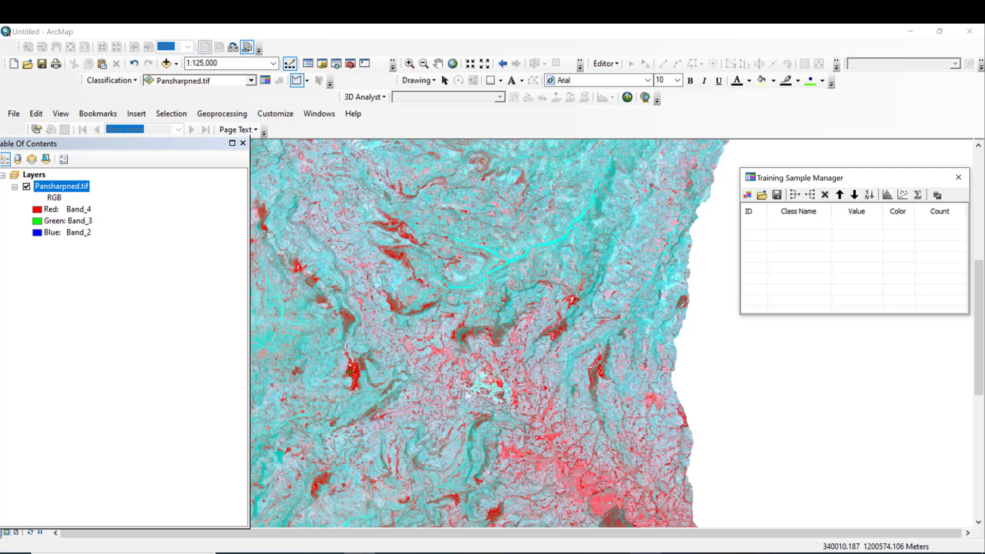
scroll(350, 371, "down", 4)
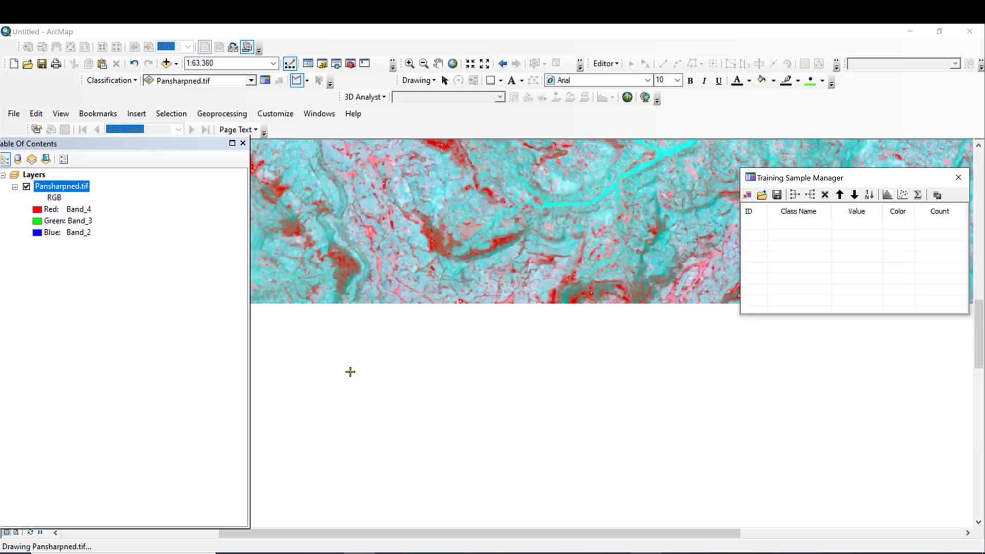
scroll(357, 329, "down", 1)
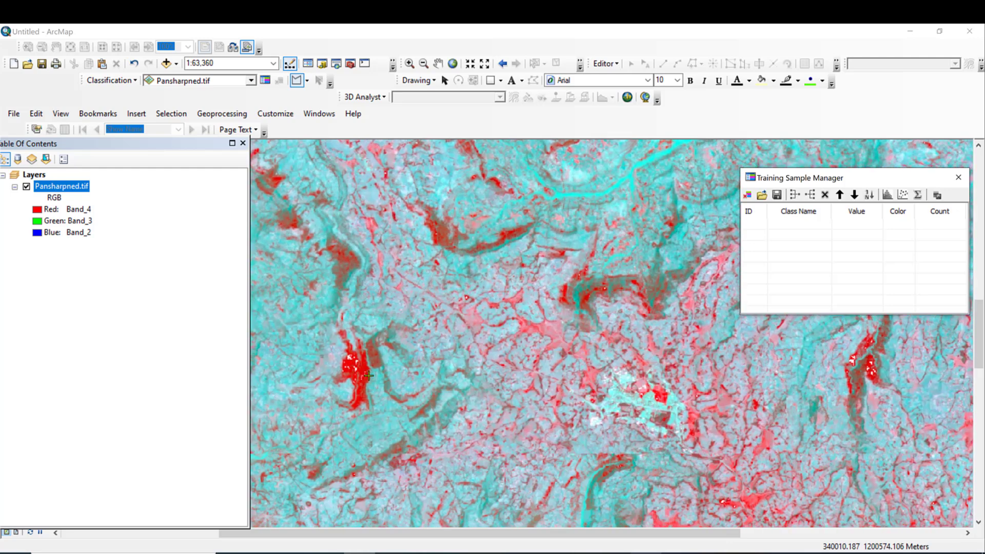
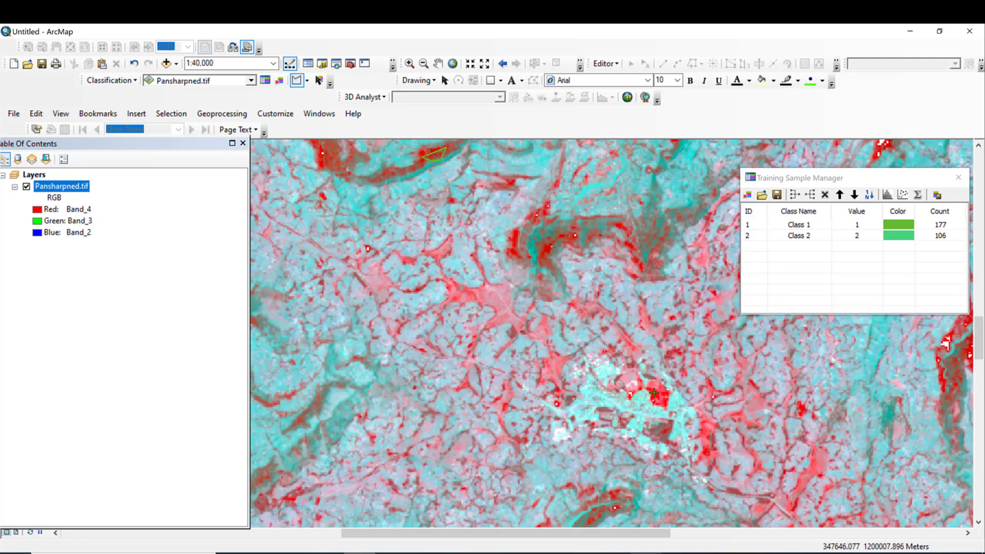
left_click(652, 390)
double_click(665, 390)
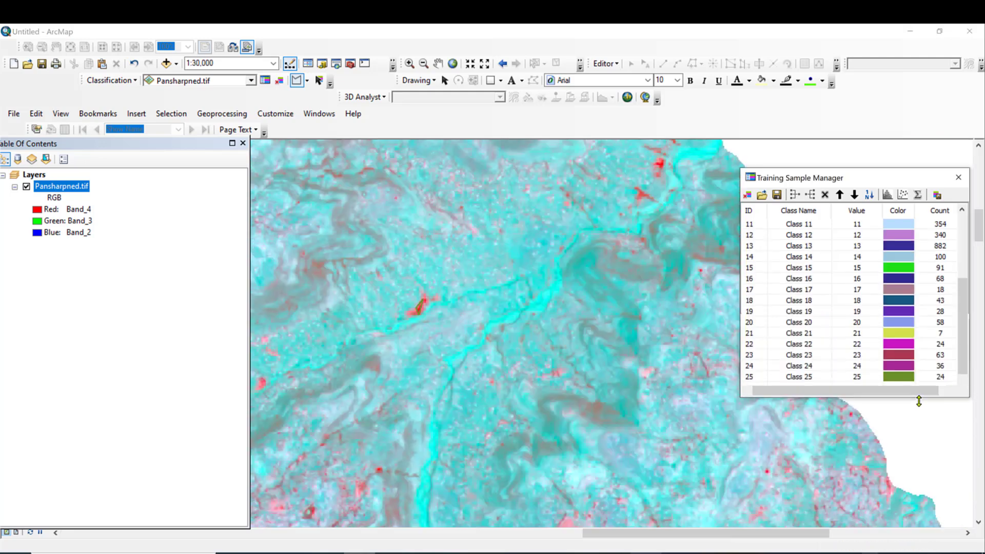
Enlarge the Training Sample Manager and merge all training samples from Class 1 through Class 25 into one class
left_click_drag(921, 396, 920, 412)
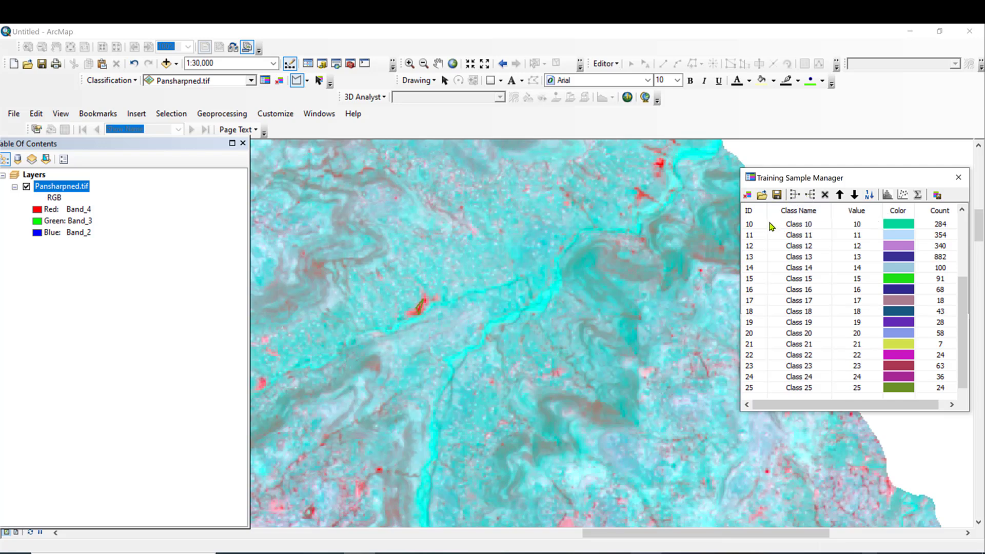
scroll(770, 227, "up", 3)
scroll(769, 226, "down", 2)
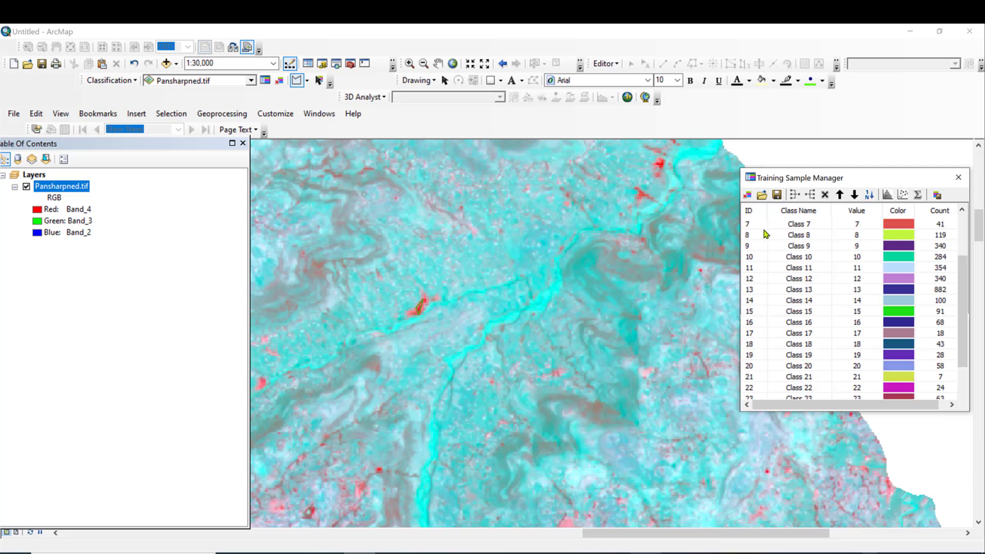
scroll(766, 234, "up", 2)
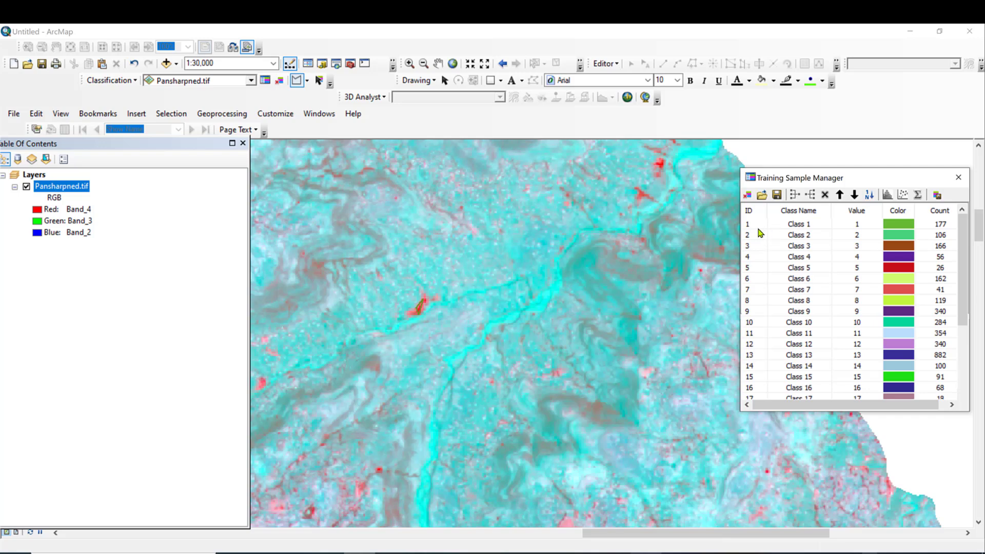
left_click(751, 225)
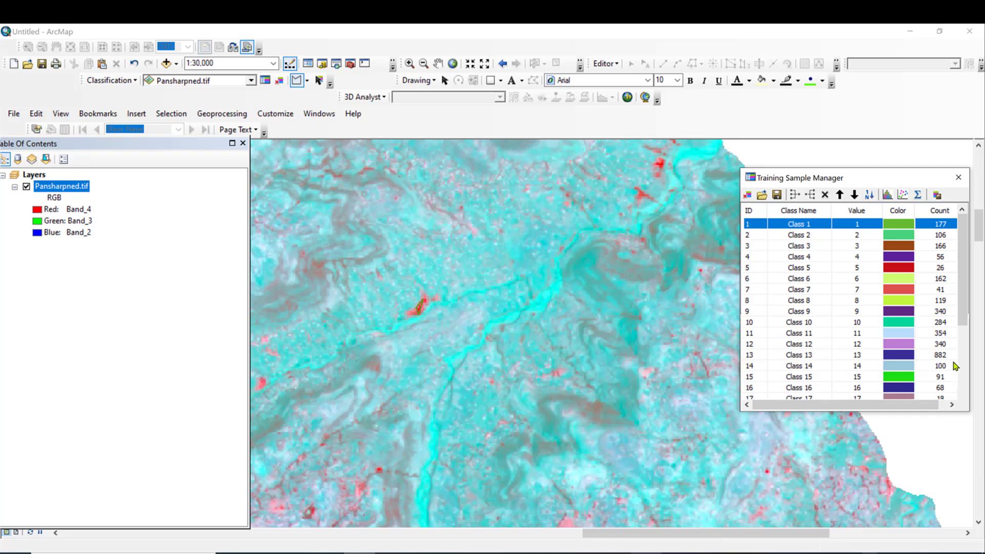
scroll(960, 321, "down", 3)
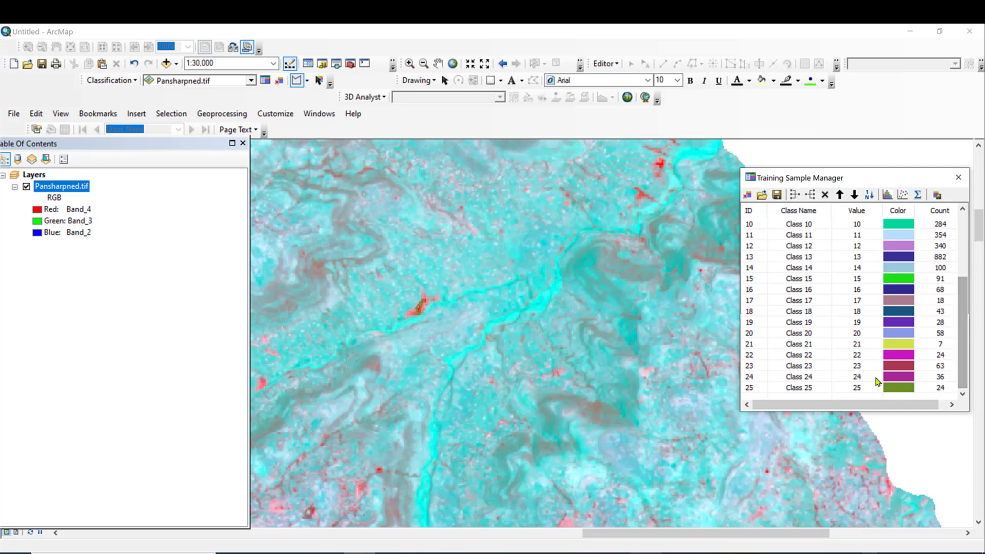
left_click(749, 389, "shift")
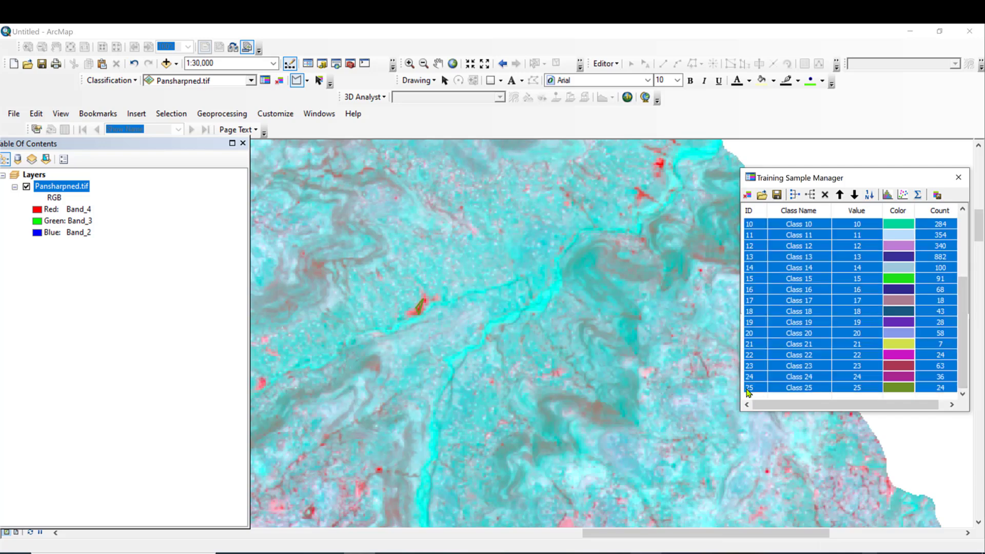
left_click(794, 195)
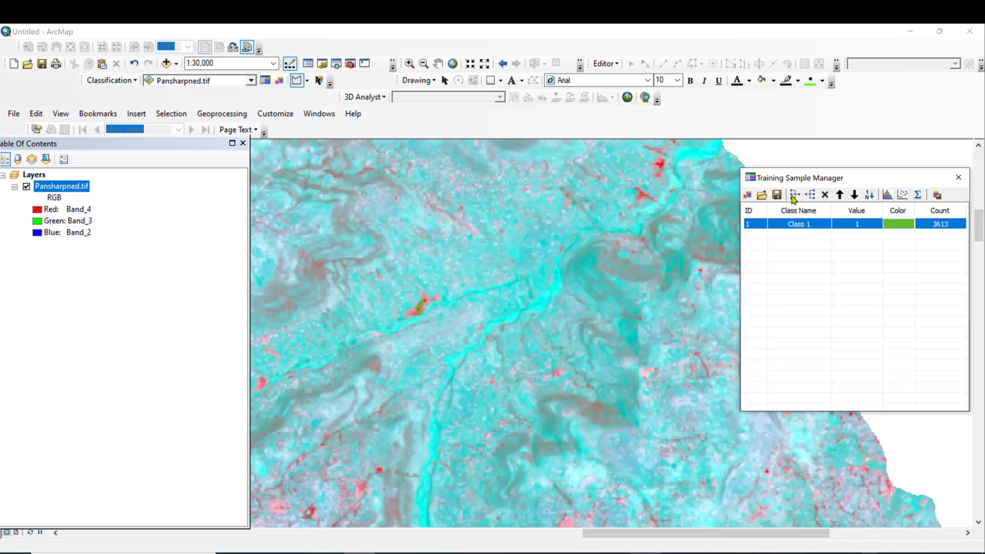
Rename the merged training class Vegetation
left_click(802, 228)
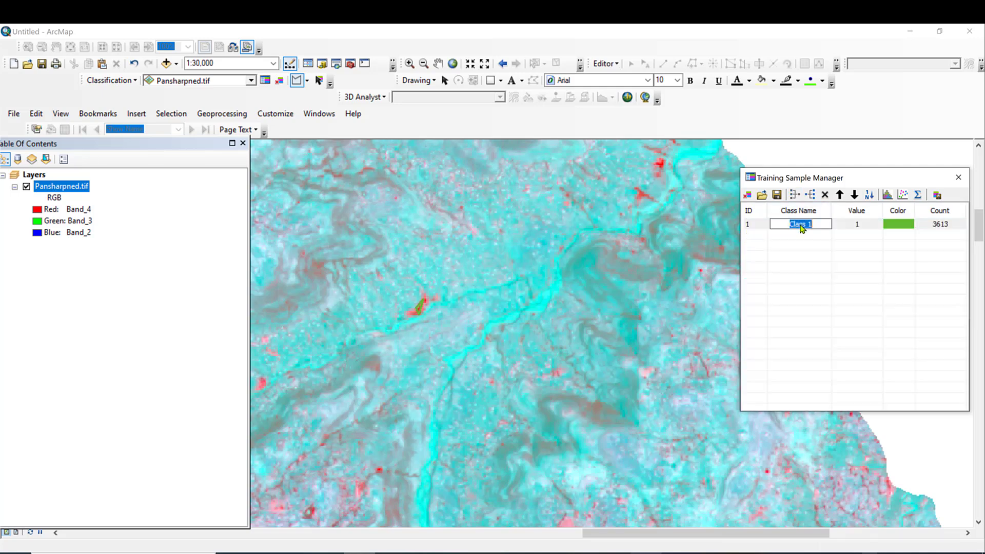
type("Vegetation")
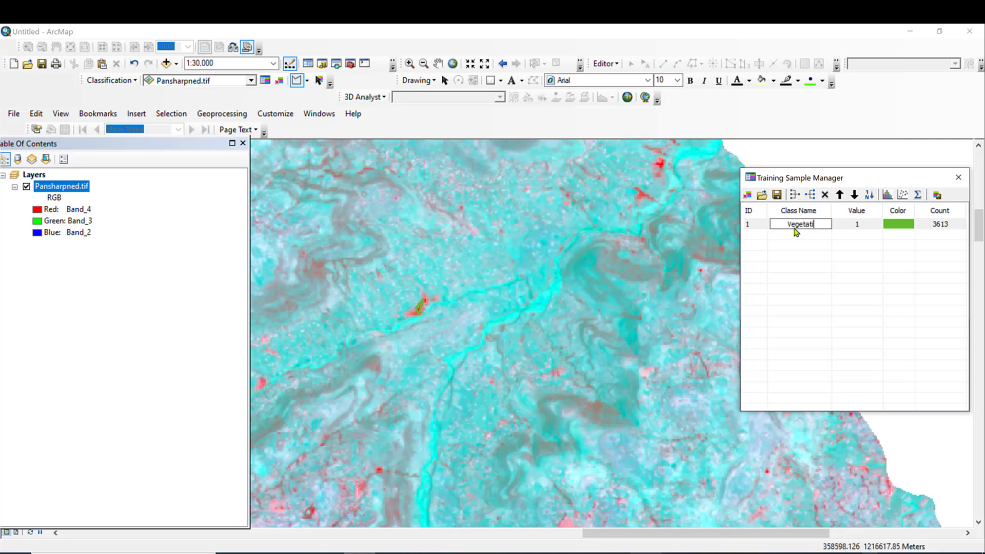
left_click(891, 226)
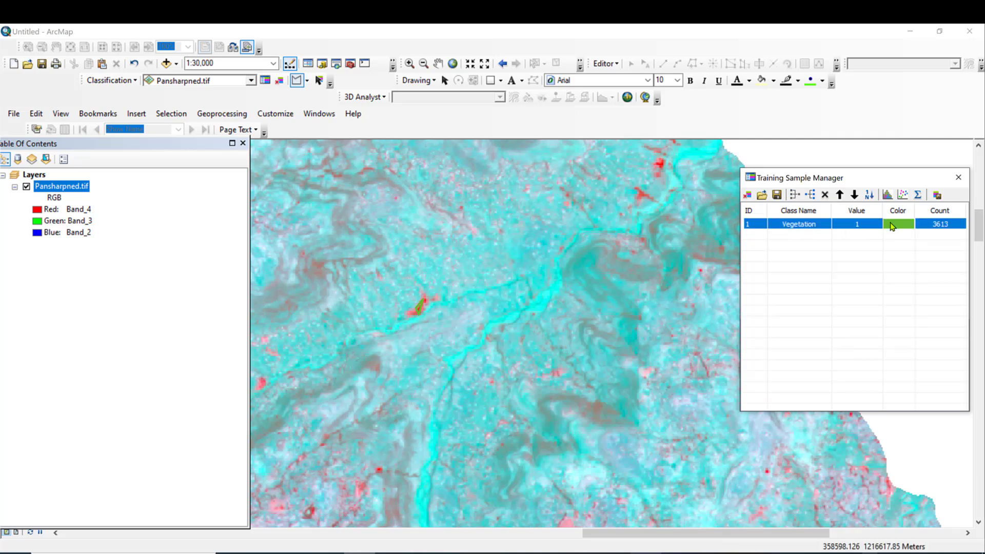
left_click(871, 272)
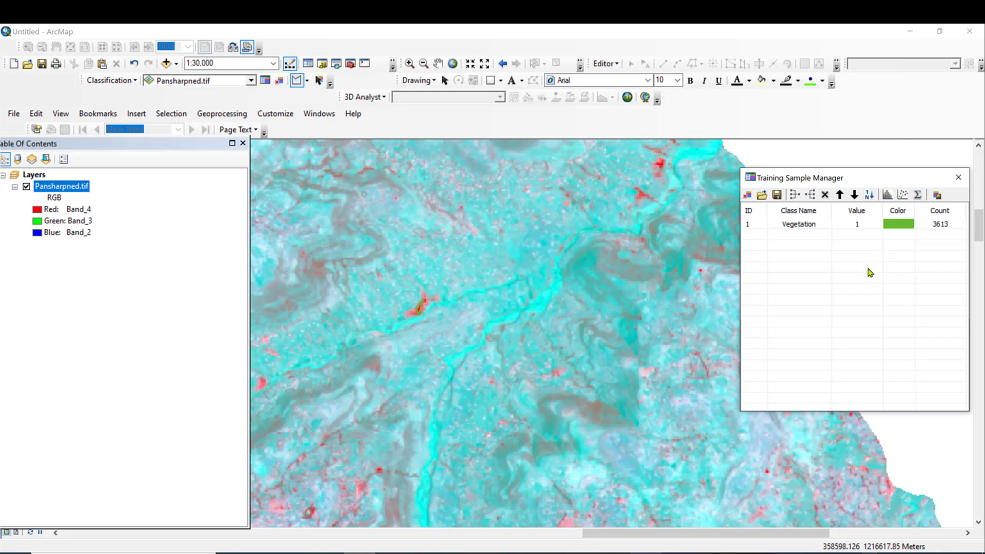
Consult the Land/Water bands in Landsat.docx, return to ArcMap and set Pansharpned.tif to Red Band_5, Green Band_6 and Blue Band_4
scroll(497, 253, "up", 2)
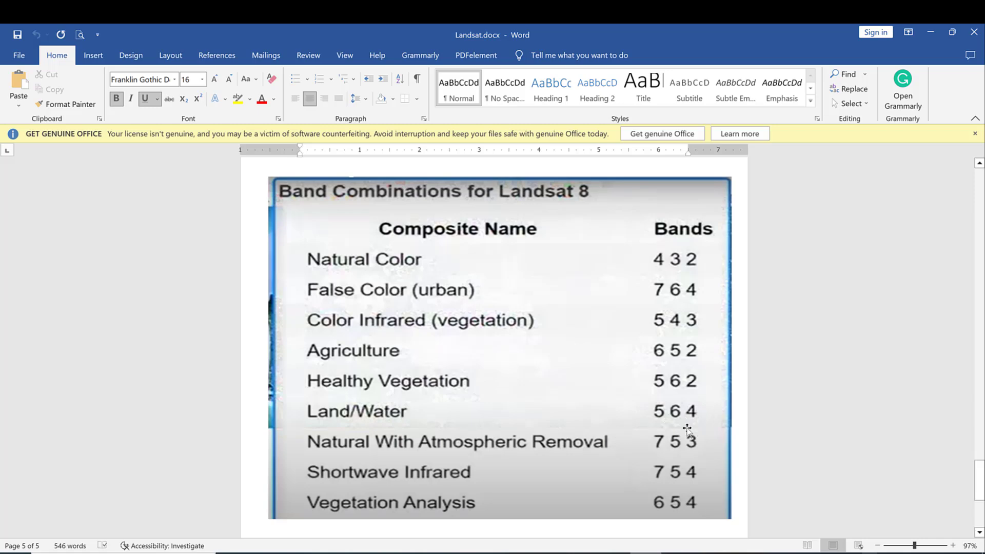
key("alt+Tab")
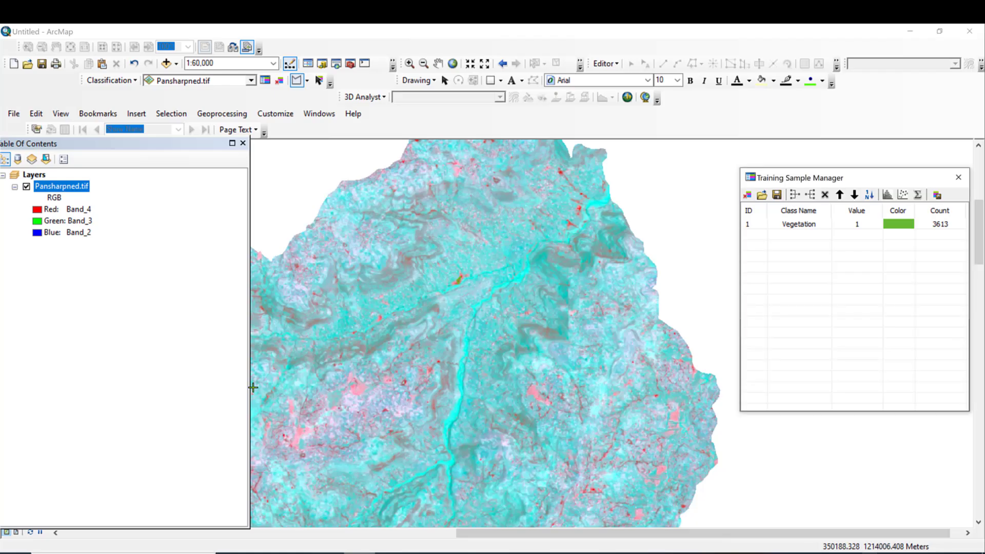
left_click(39, 209)
left_click(61, 290)
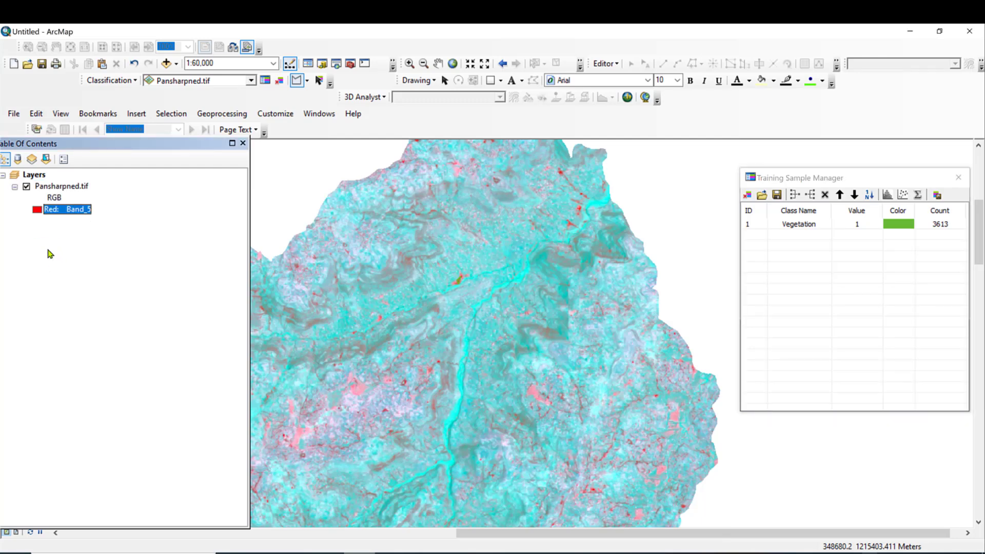
left_click(37, 224)
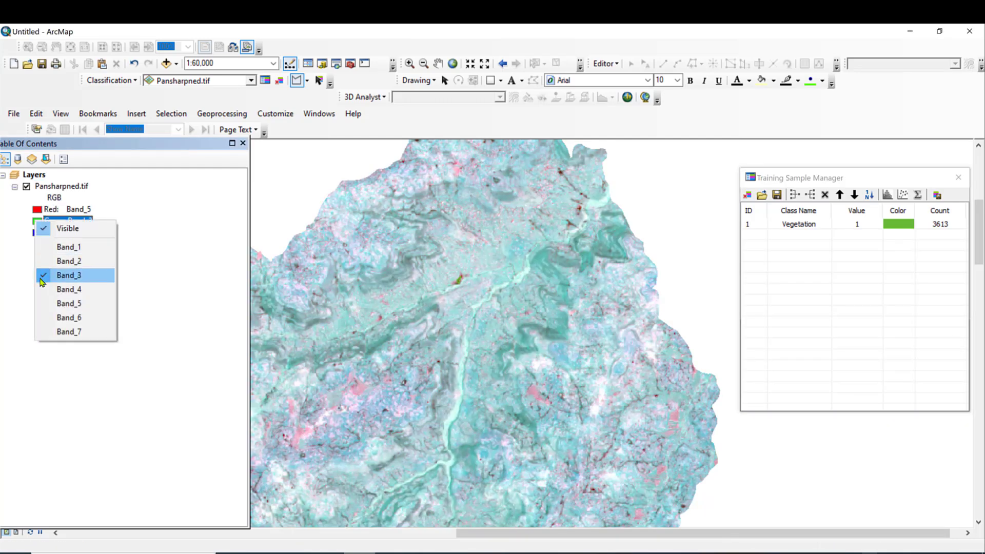
left_click(48, 317)
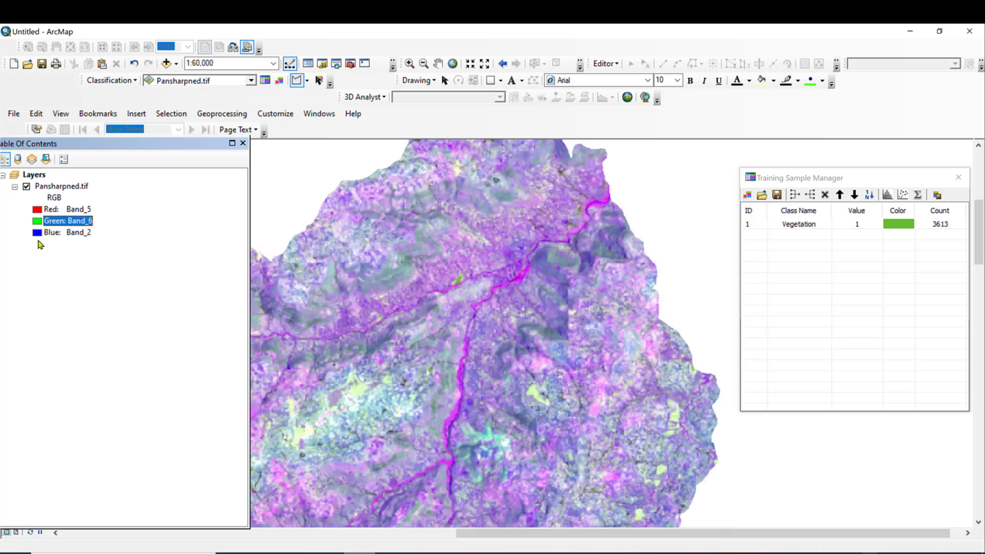
left_click(36, 232)
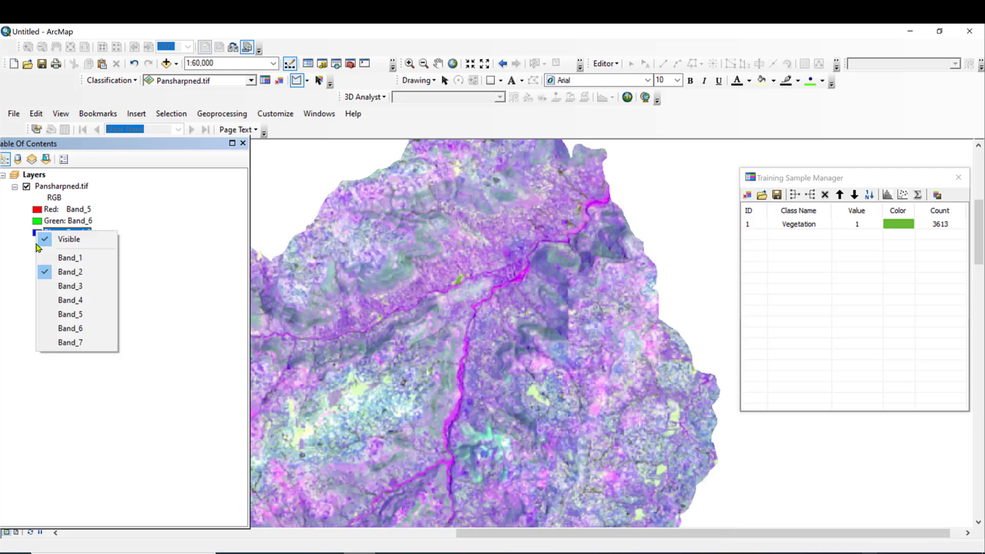
left_click(52, 298)
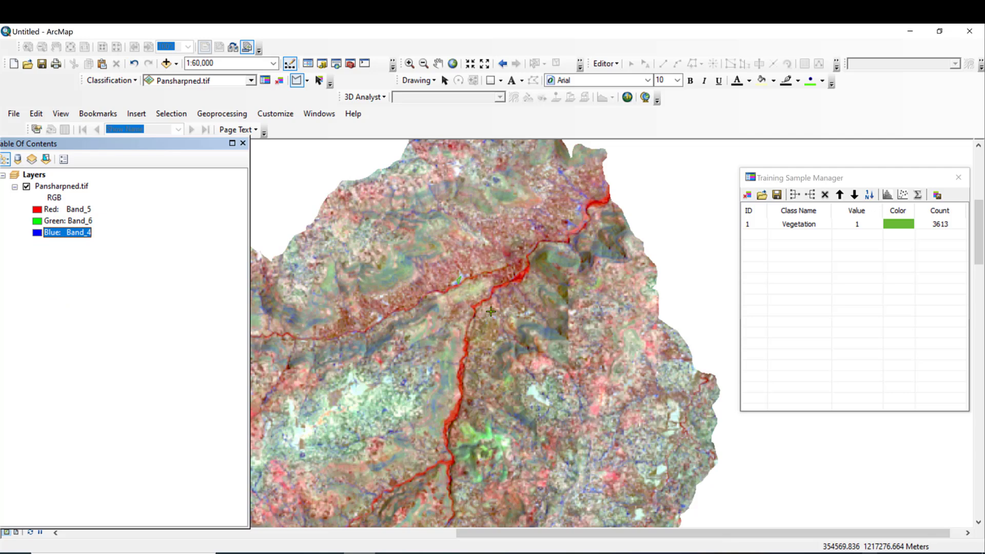
Digitize water training sample polygons along the bright red river near the image's northeastern edge
scroll(455, 328, "up", 1)
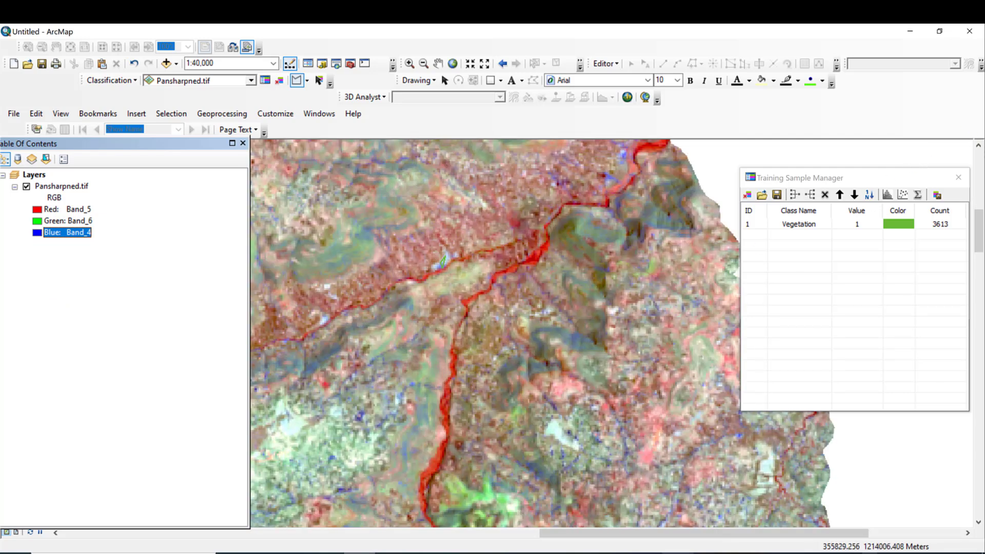
left_click_drag(650, 533, 688, 535)
left_click(977, 146)
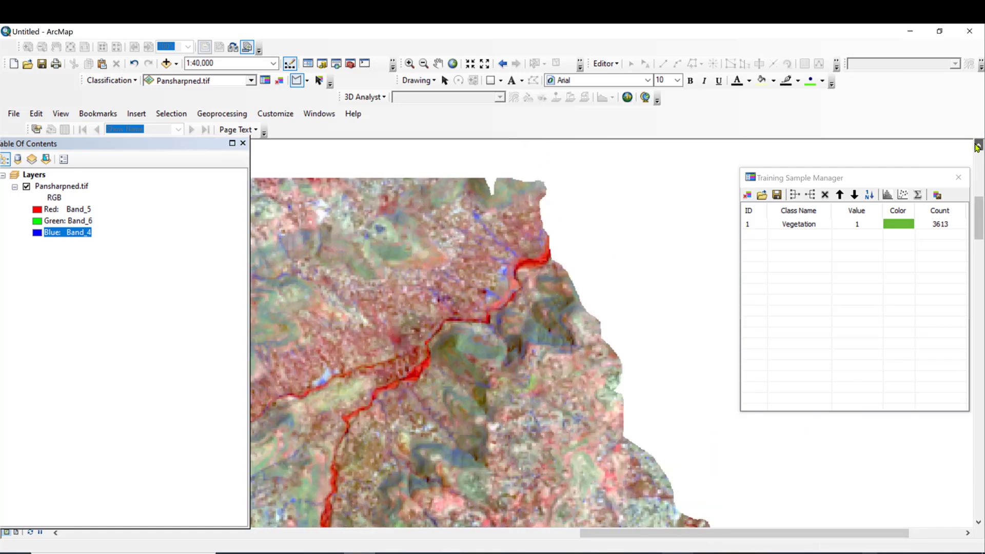
scroll(541, 258, "down", 2)
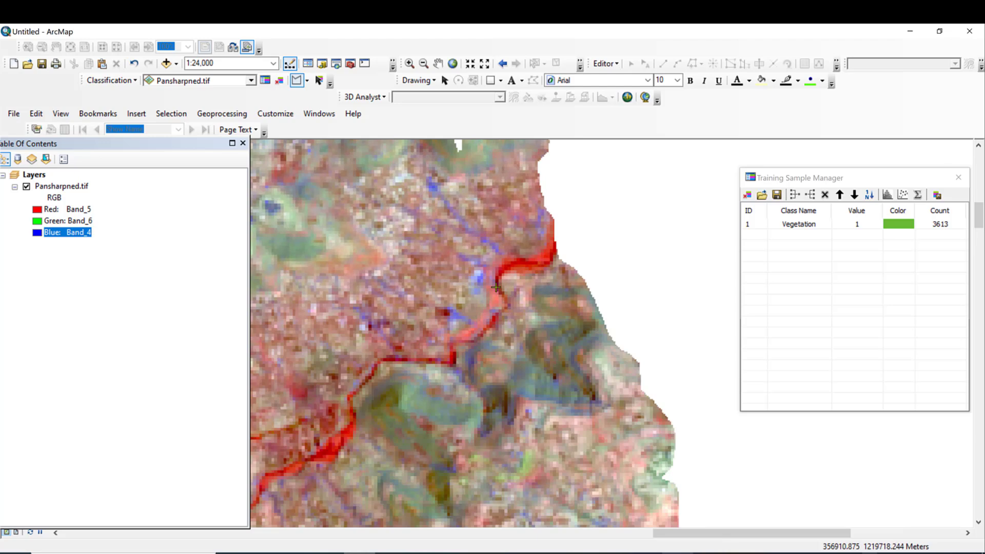
left_click(507, 265)
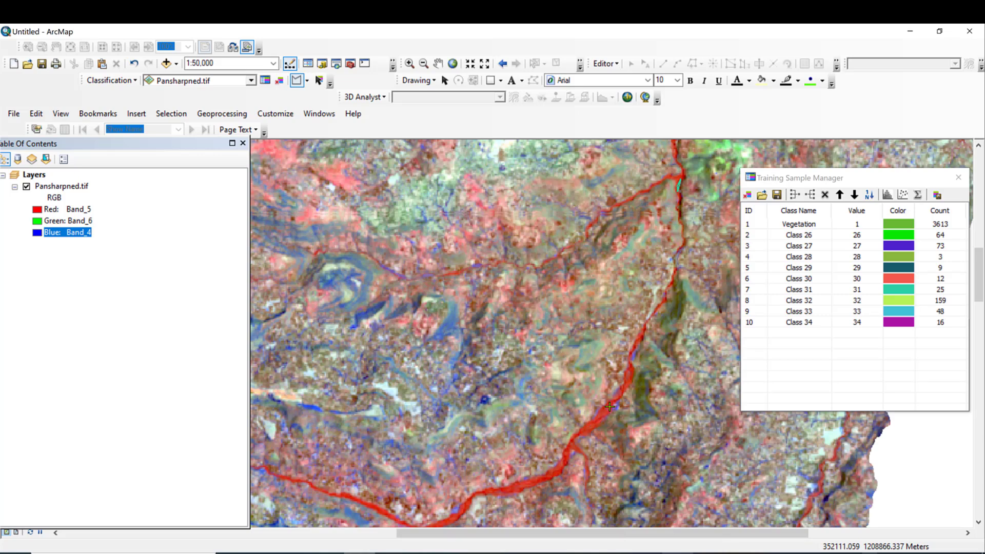
Digitize more water training sample polygons along the red river's southern bend and its reaches farther south
double_click(609, 407)
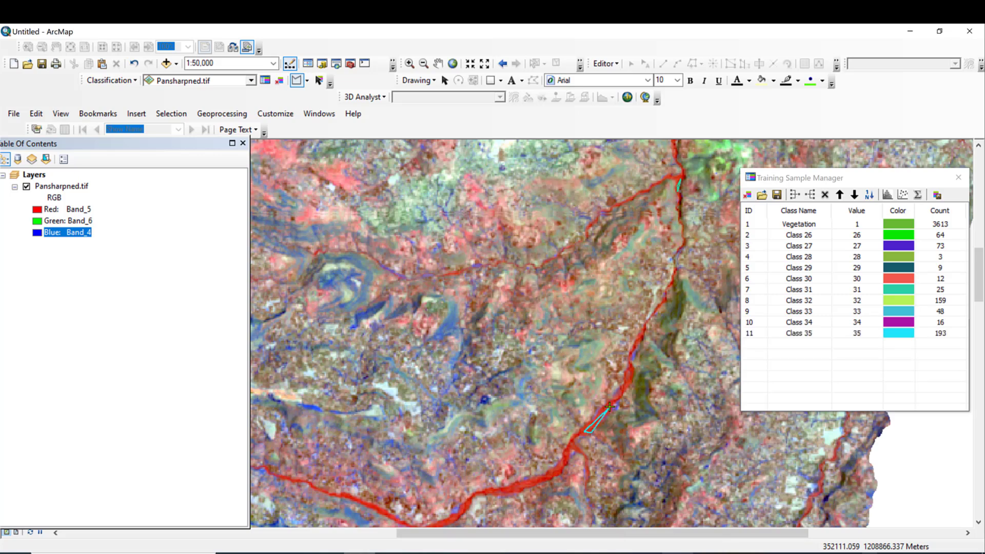
left_click(508, 491)
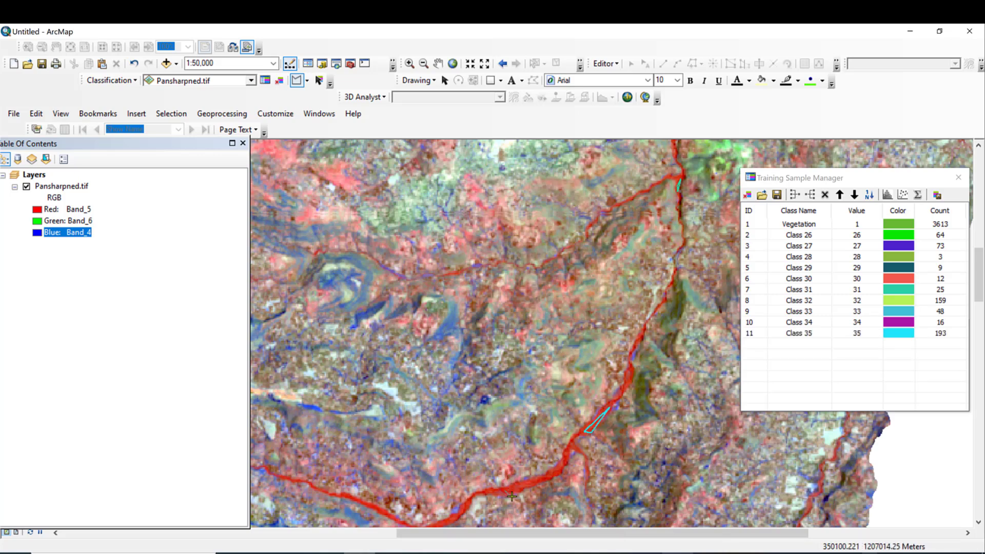
double_click(537, 479)
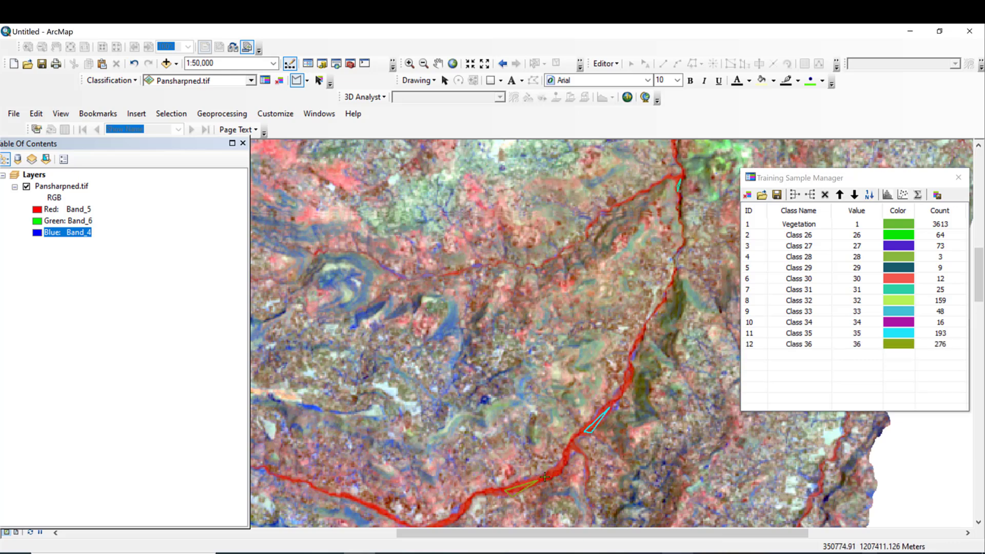
scroll(522, 487, "up", 1)
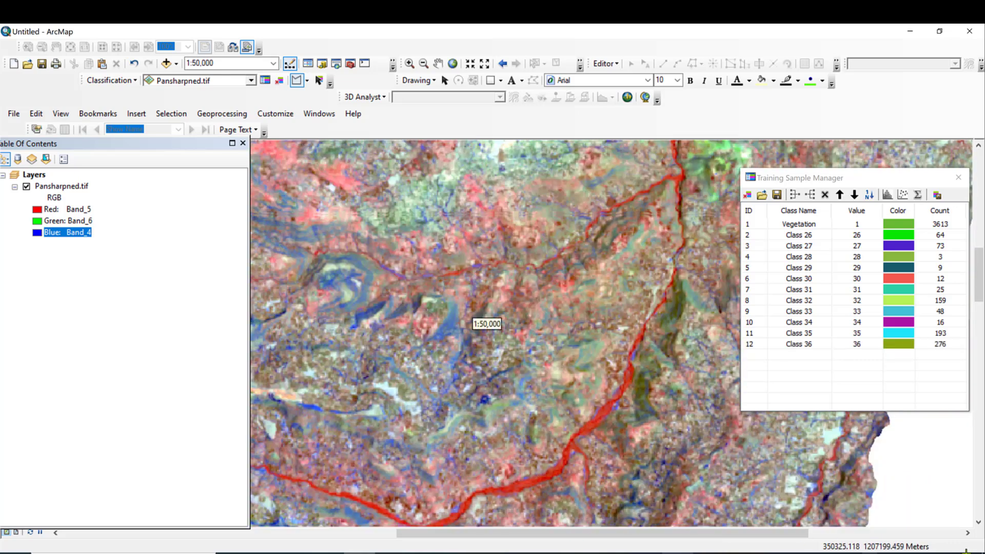
left_click(978, 522)
left_click(977, 523)
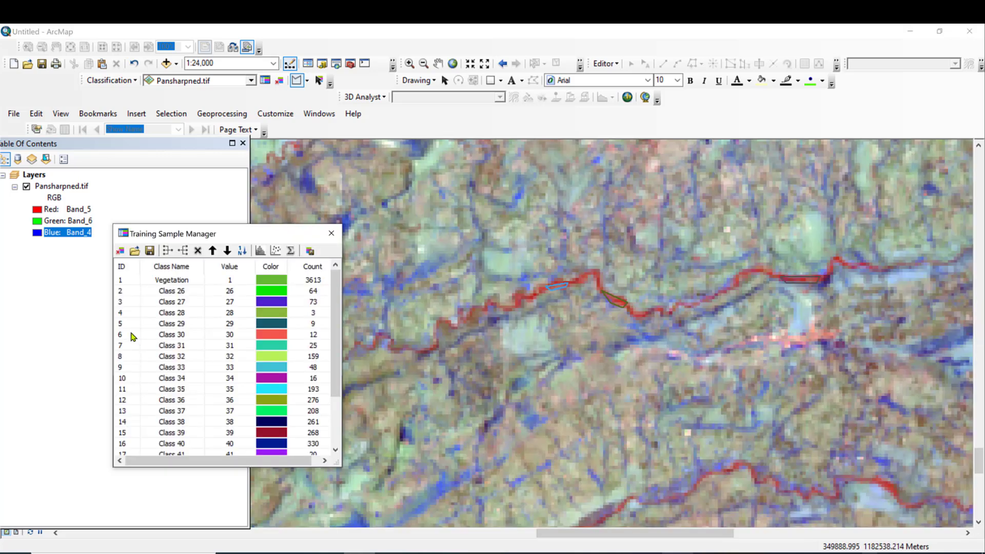
Merge all training samples from Class 26 onward into one class and rename it Waterbody
left_click(119, 293)
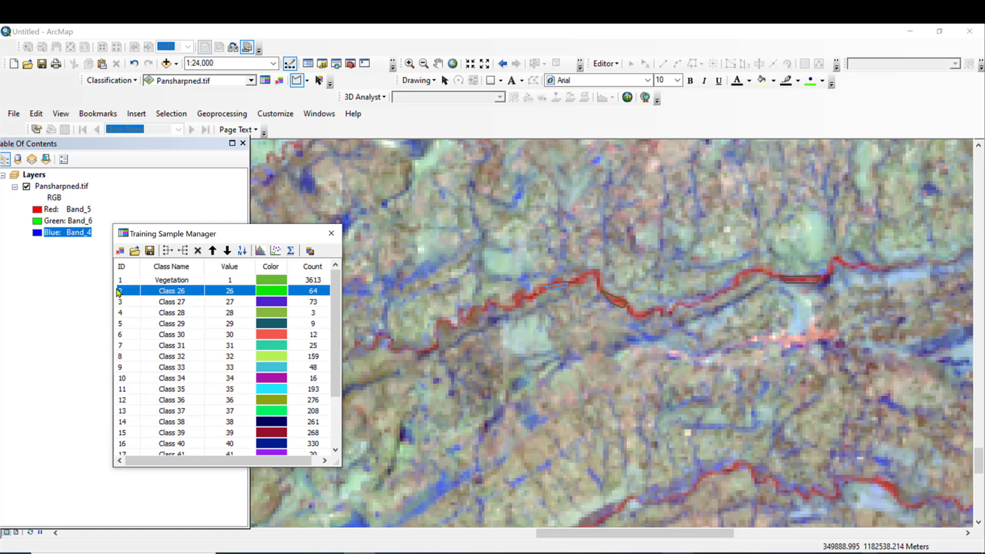
left_click(327, 442, "shift")
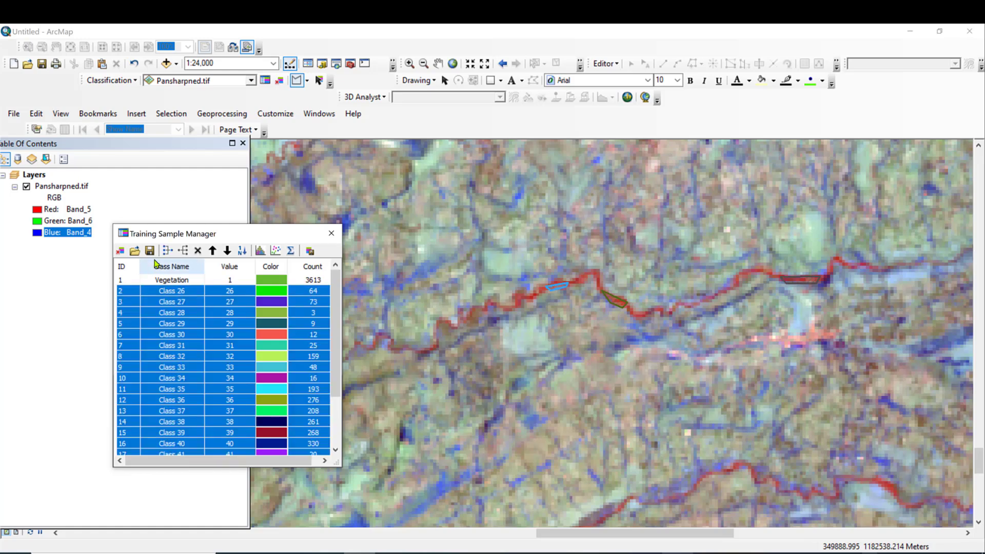
left_click(167, 251)
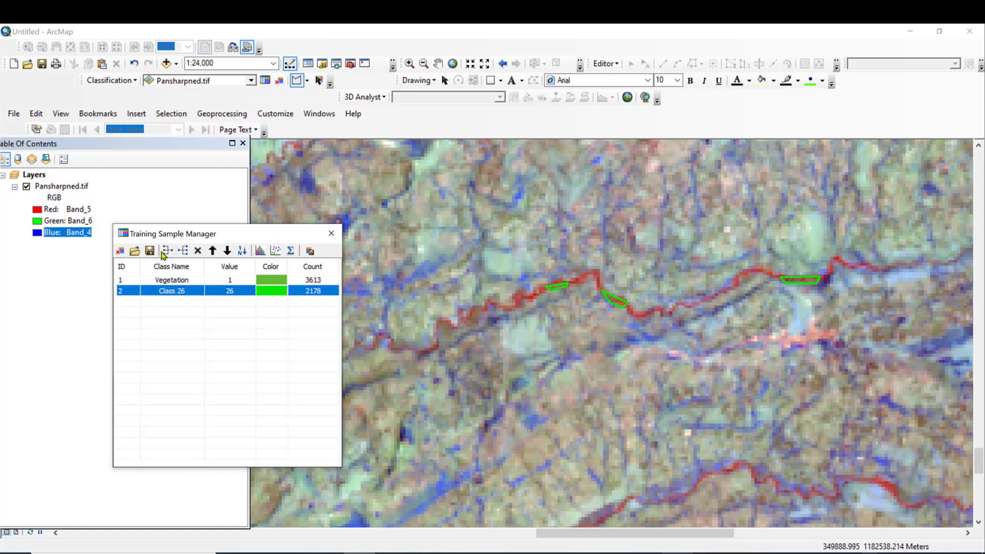
double_click(179, 290)
type("Waterbody")
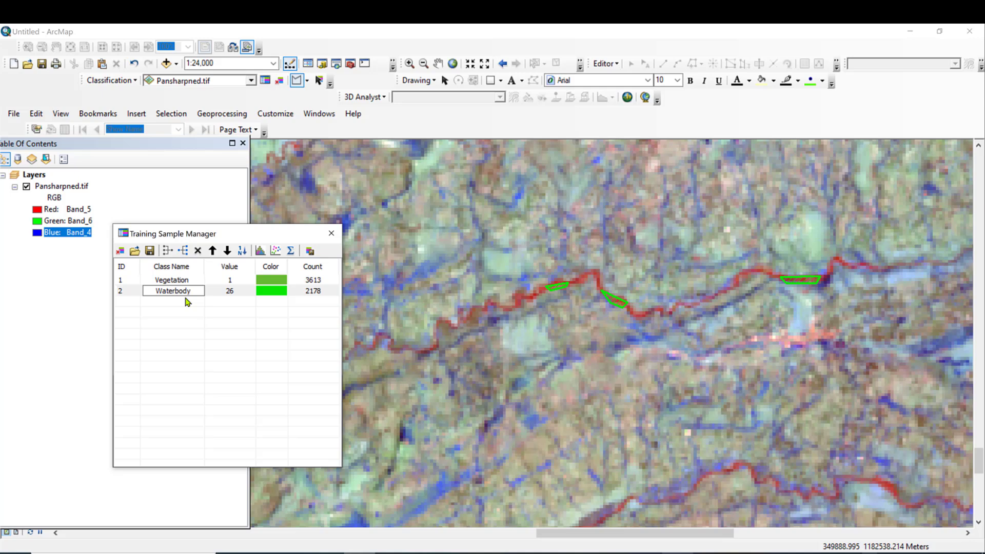
Set the Waterbody class value to 2 and its color to blue
left_click(236, 293)
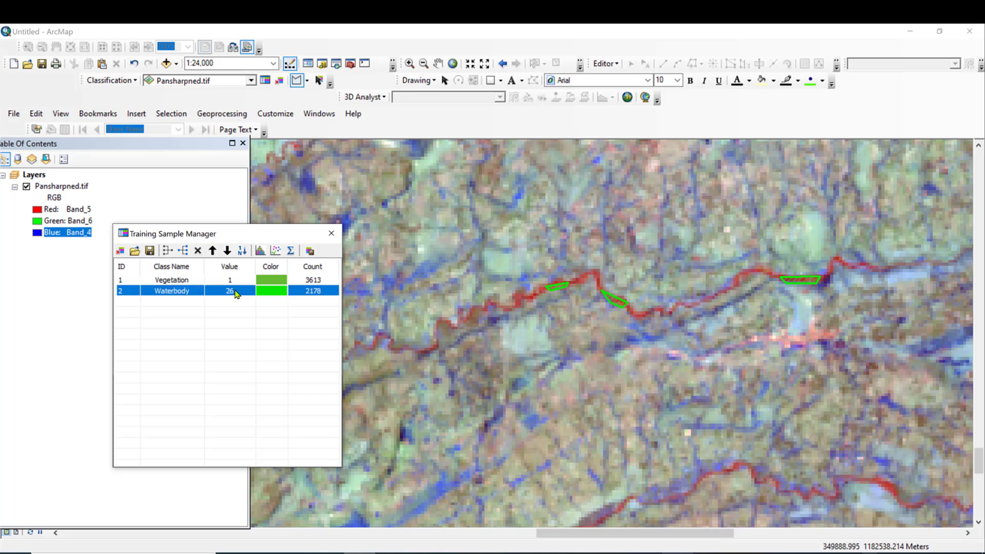
left_click(235, 293)
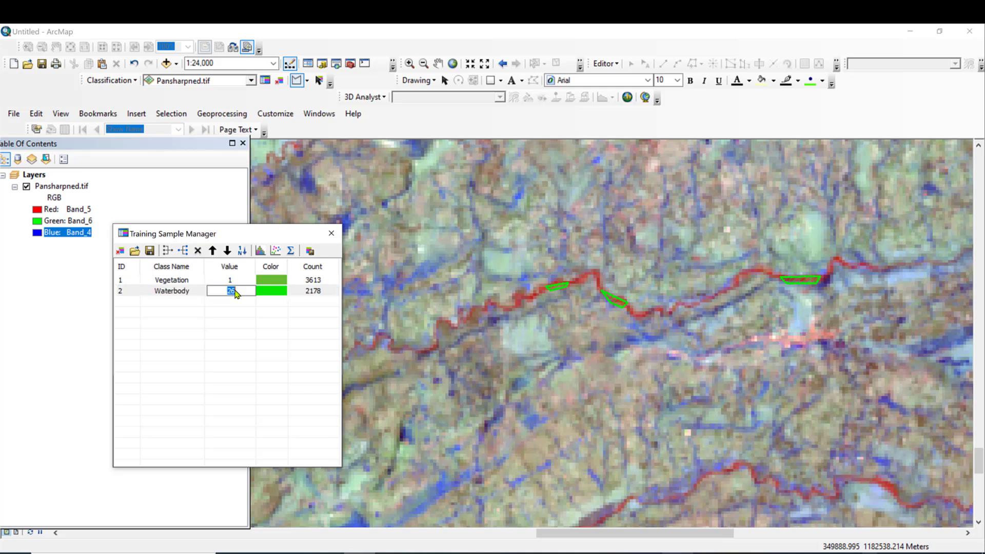
left_click(265, 295)
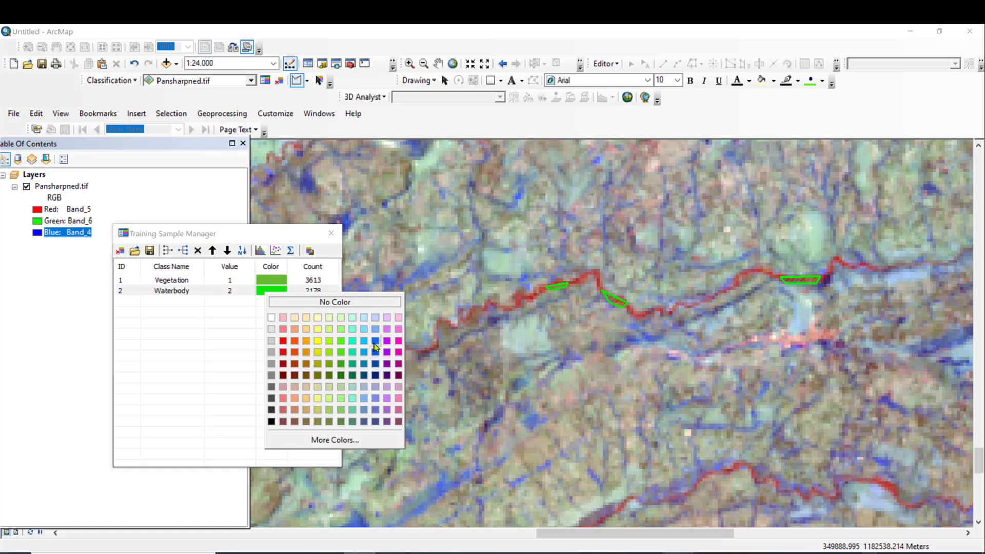
left_click(375, 343)
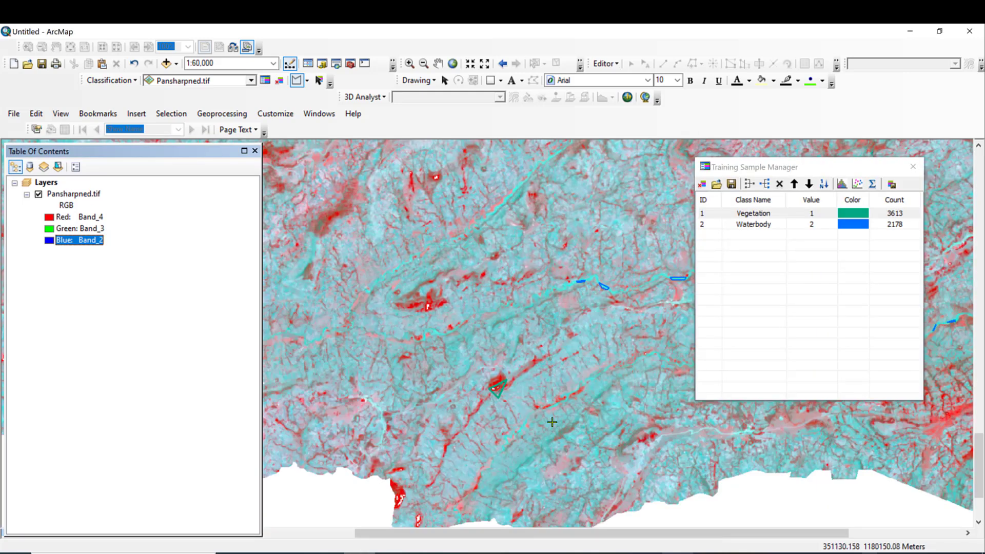
Digitize training sample polygons over the pale cyan farmland between the red vegetation patches in the southern part of the image
left_click(546, 380)
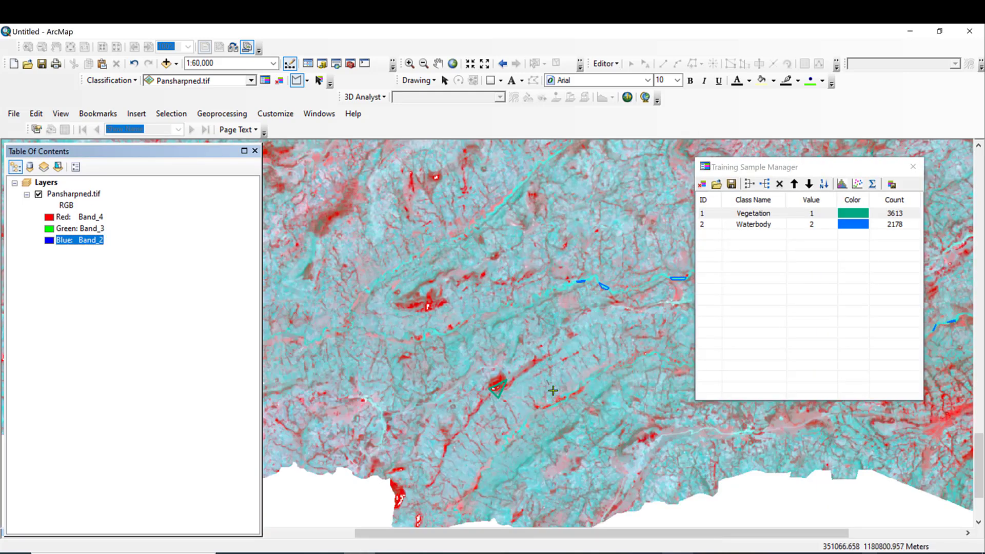
left_click(564, 388)
double_click(585, 361)
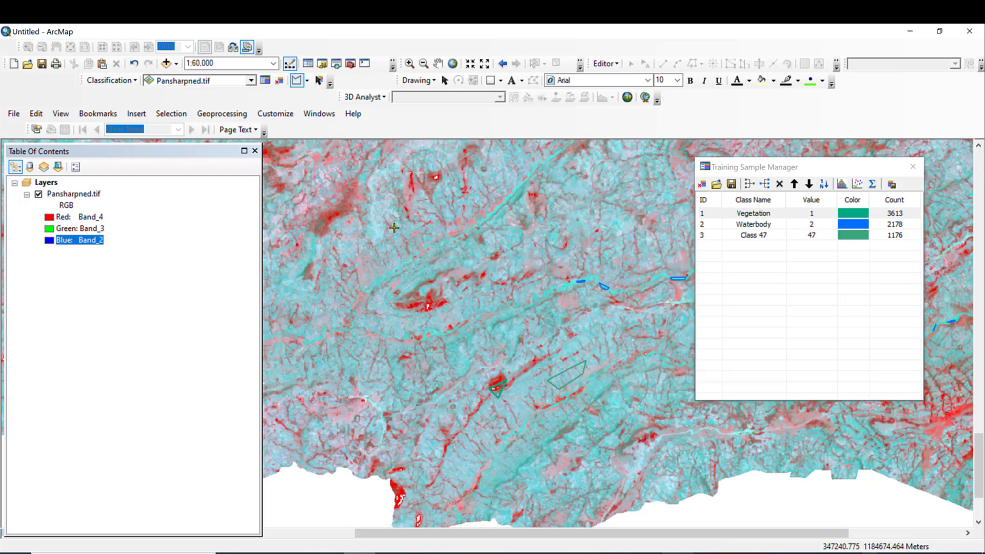
left_click(374, 207)
left_click(369, 227)
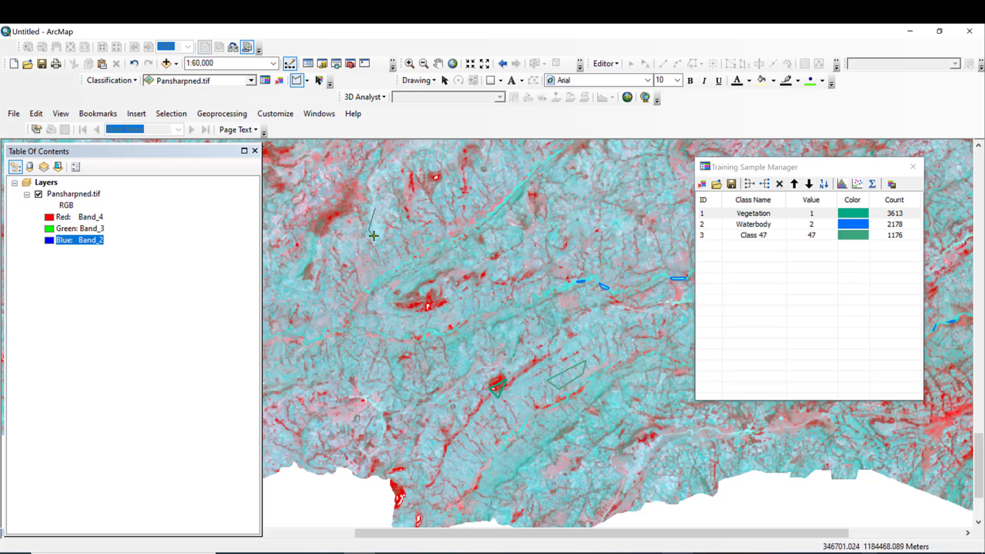
double_click(385, 231)
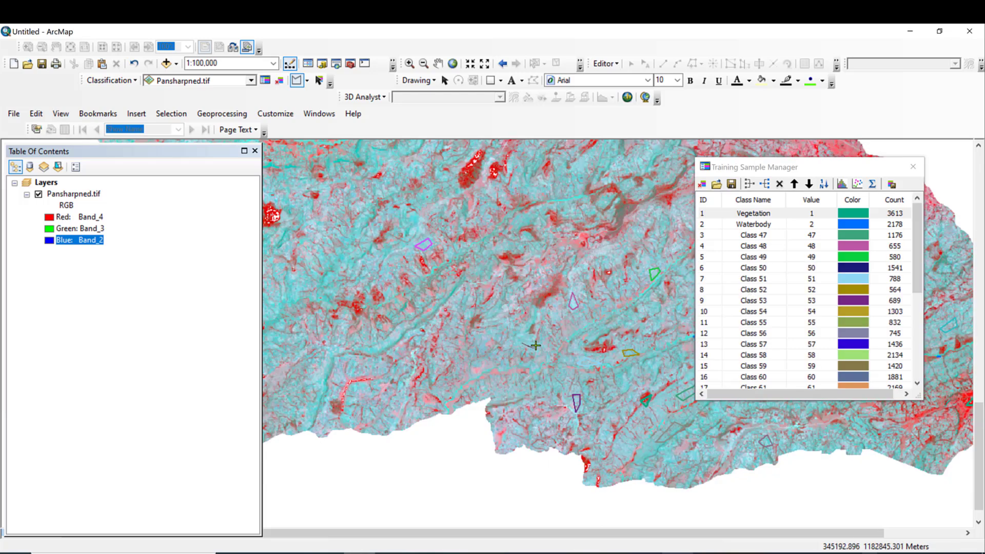
left_click(571, 358)
left_click(579, 366)
double_click(592, 360)
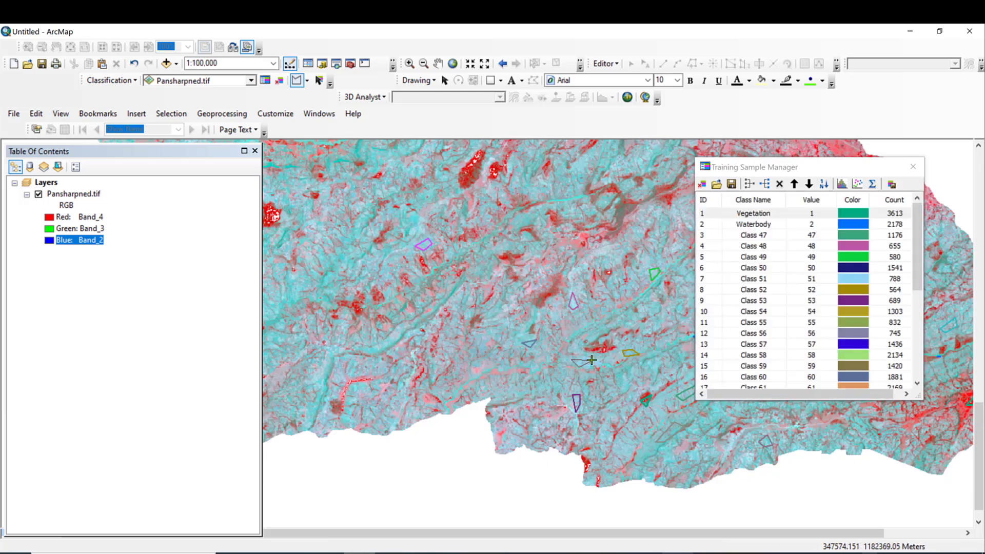
Merge all training samples from Class 47 through Class 77 into one class
mouse_move(916, 287)
left_mouse_down()
mouse_move(917, 370)
mouse_move(912, 272)
left_mouse_up()
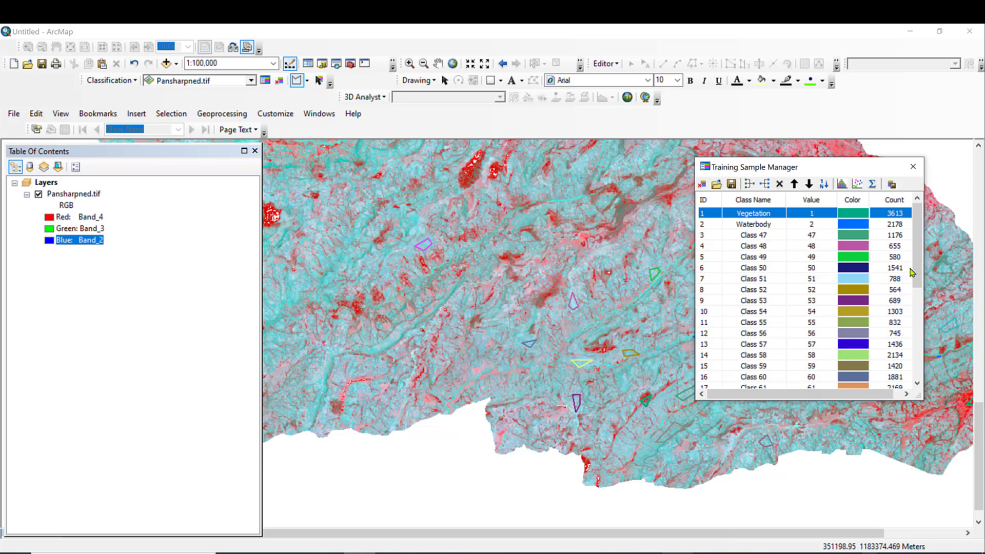
left_click(706, 237)
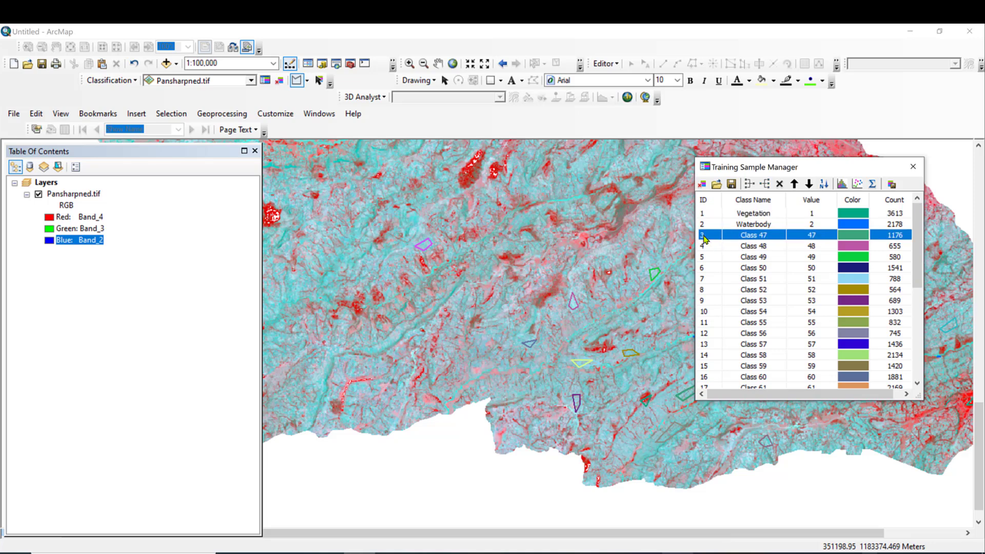
left_click(917, 382)
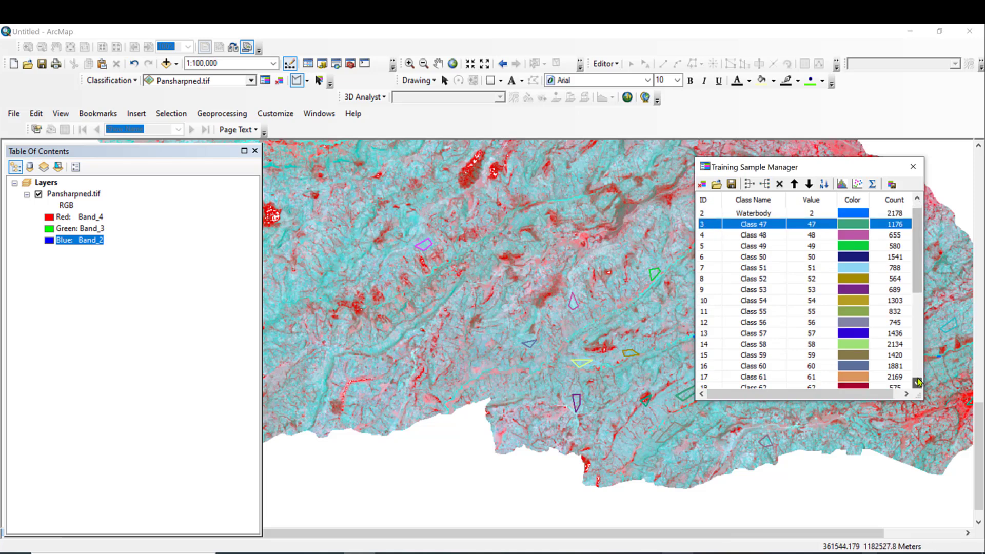
left_click(916, 383)
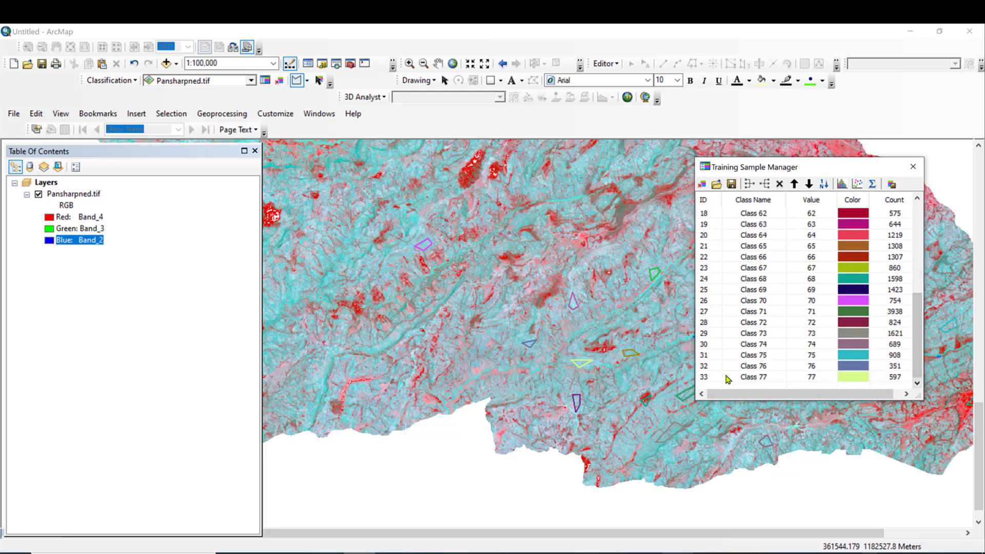
left_click(704, 378, "shift")
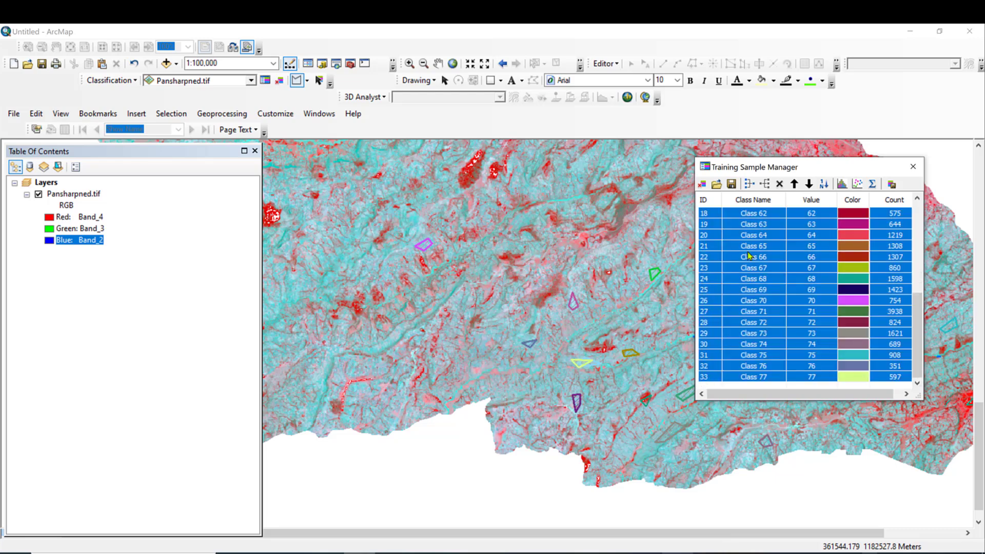
left_click(750, 184)
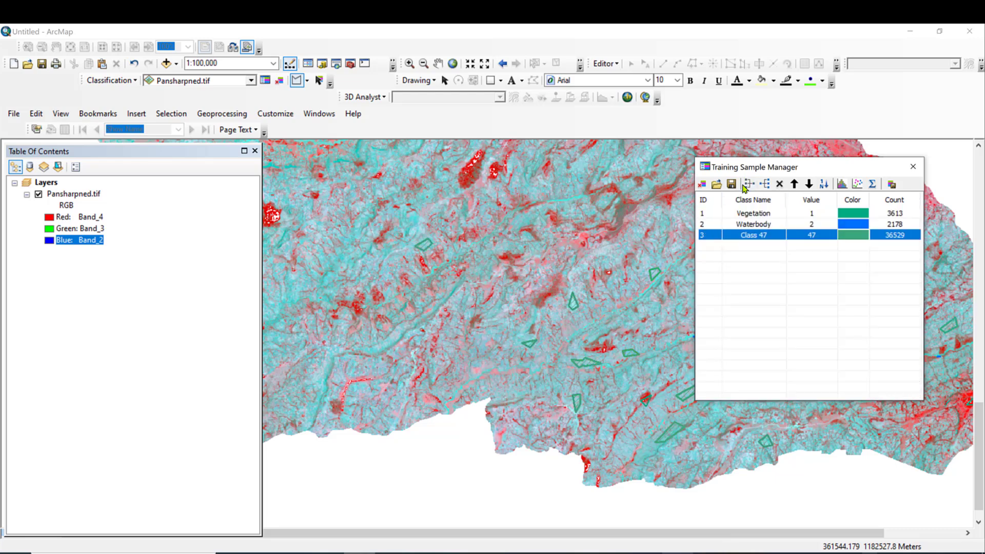
Rename the merged Class 47 as Agriculturte and set its color to light yellow
left_click(756, 235)
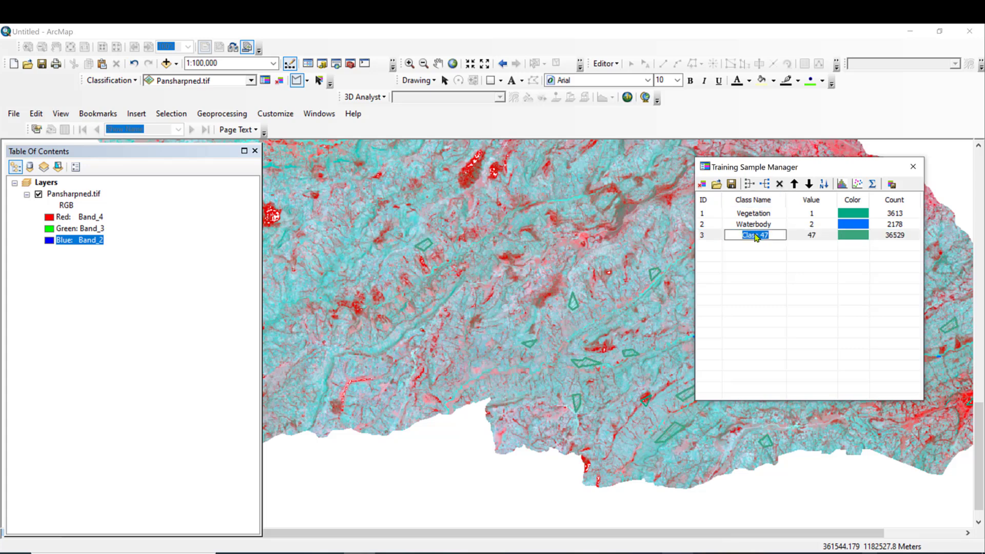
key("BackSpace")
type("urte")
key("Return")
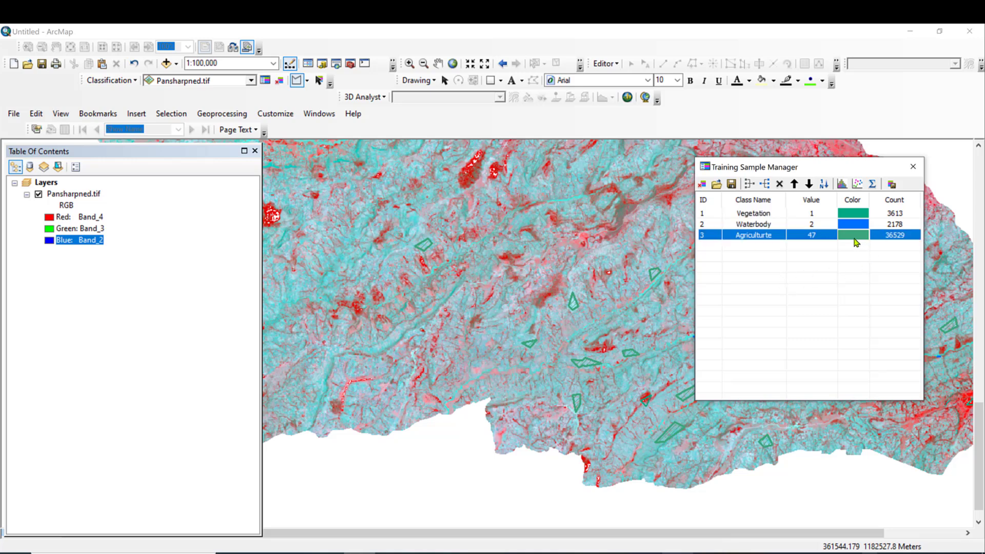
left_click(854, 240)
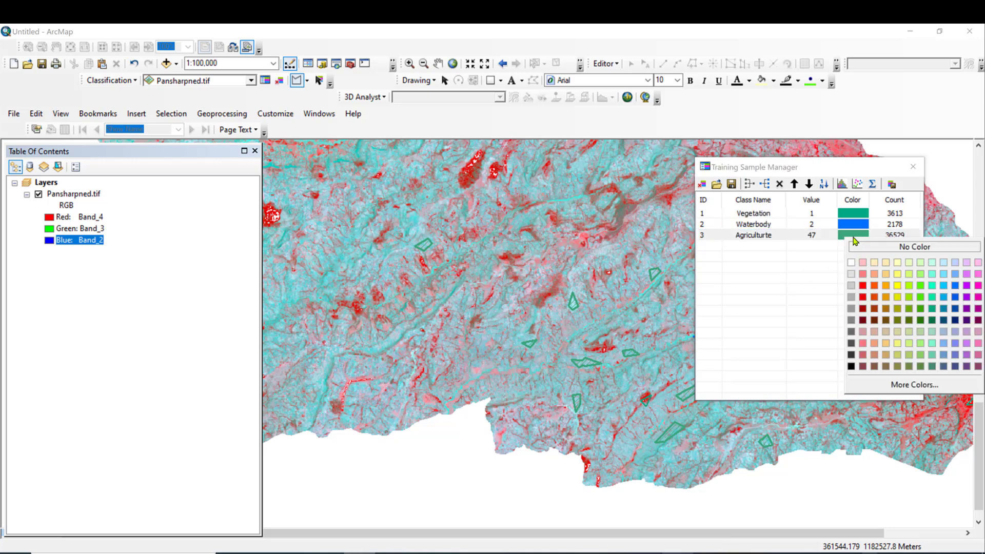
left_click(896, 280)
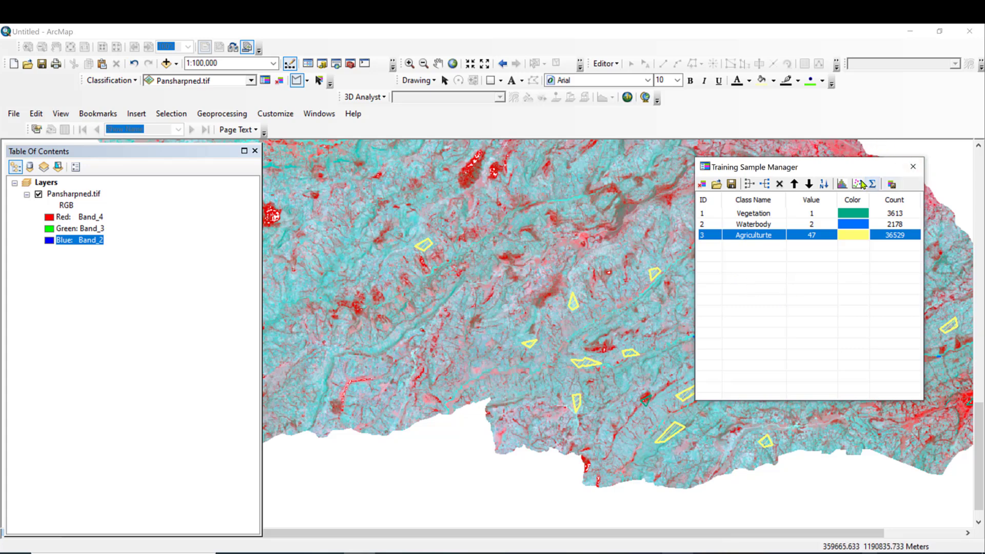
Digitize training samples on the white patch southwest of the bright cyan town and on the small white spot at its northwest edge
left_click_drag(858, 168, 824, 169)
left_click_drag(743, 192, 545, 297)
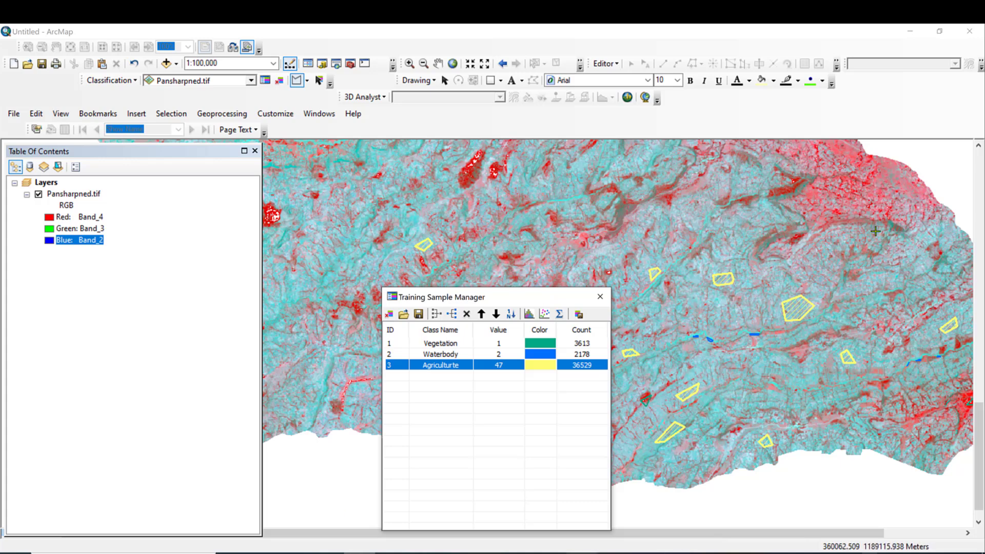
left_click_drag(979, 416, 979, 348)
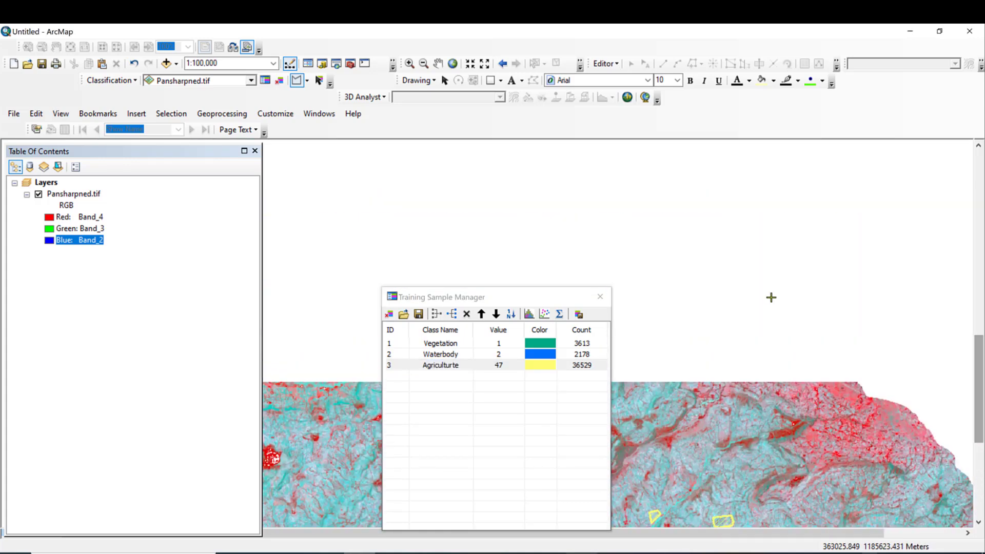
left_click_drag(552, 293, 544, 385)
left_click_drag(979, 338, 980, 319)
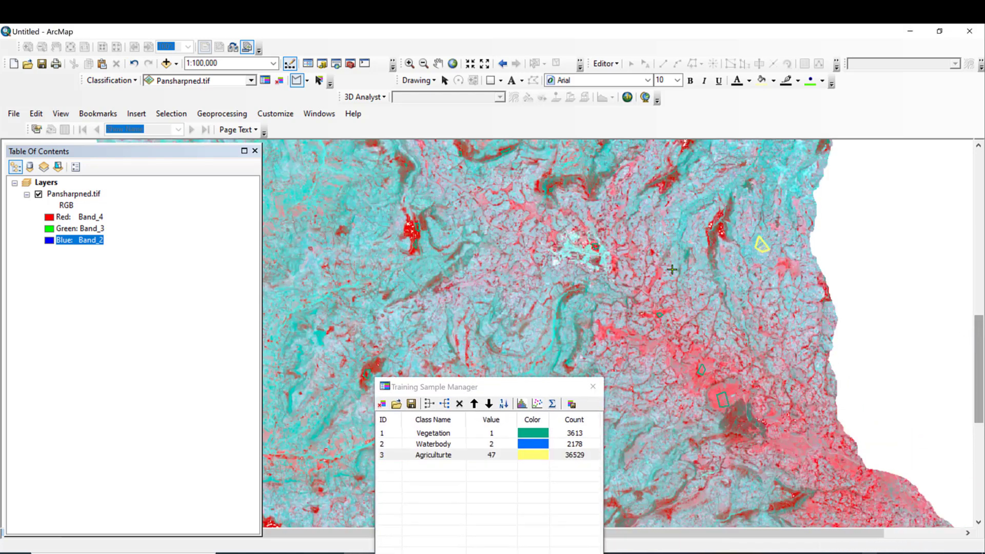
scroll(570, 239, "down", 3)
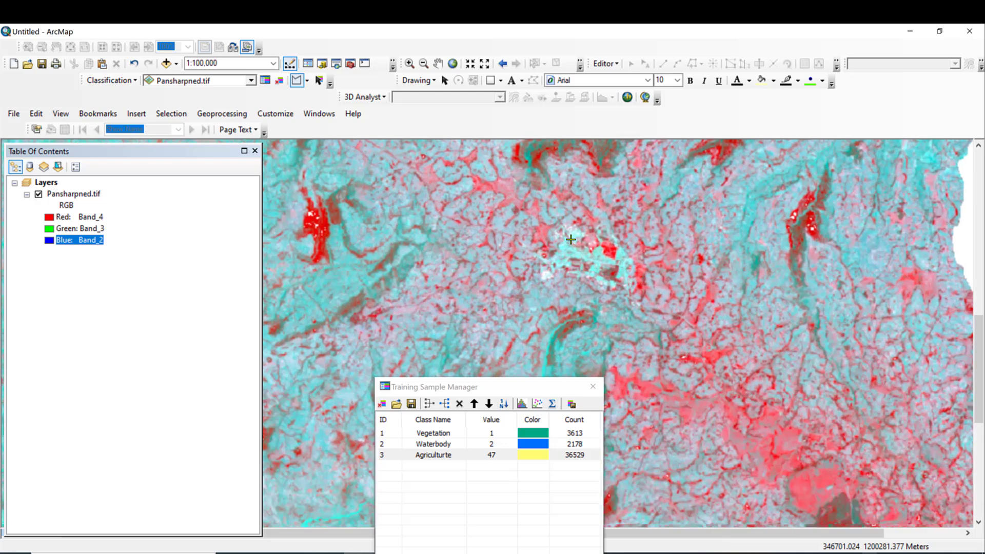
scroll(570, 239, "down", 4)
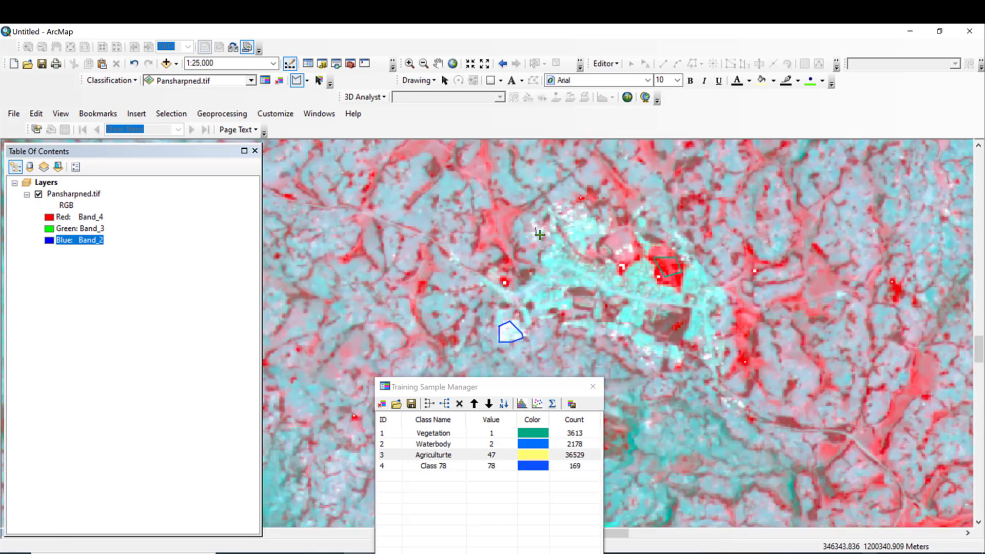
double_click(540, 234)
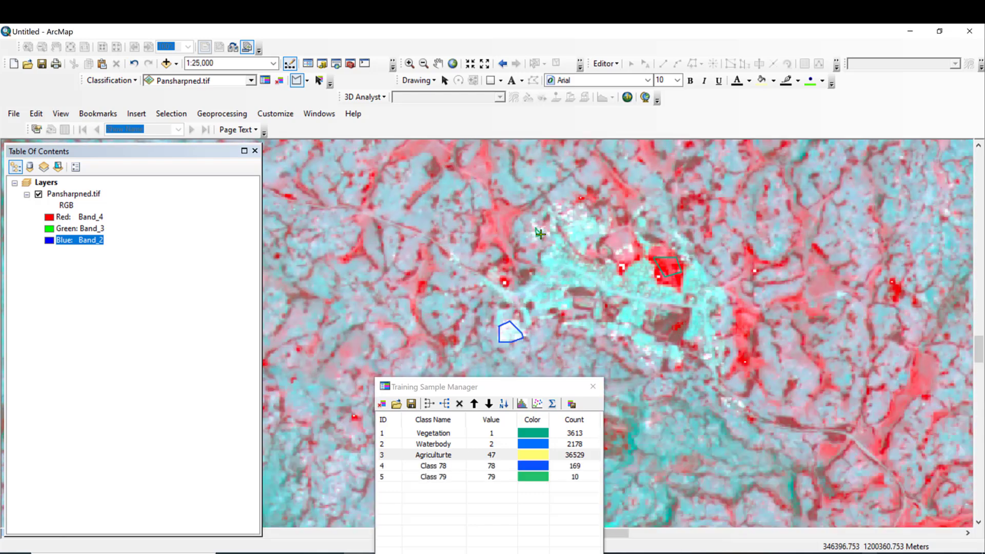
Digitize two small training sample polygons over the pale white built-up patches on the north side of the town
left_click(560, 212)
left_click(571, 213)
double_click(566, 222)
left_click(581, 220)
left_click(577, 234)
double_click(592, 233)
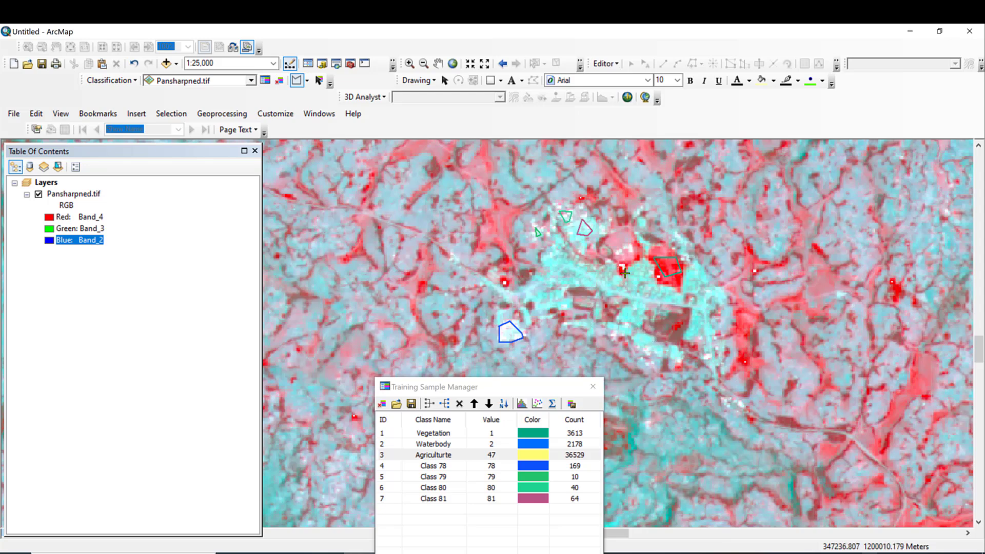
Digitize further small training samples over the white pixels and bright cyan built-up blocks in and around the town
scroll(627, 276, "up", 4)
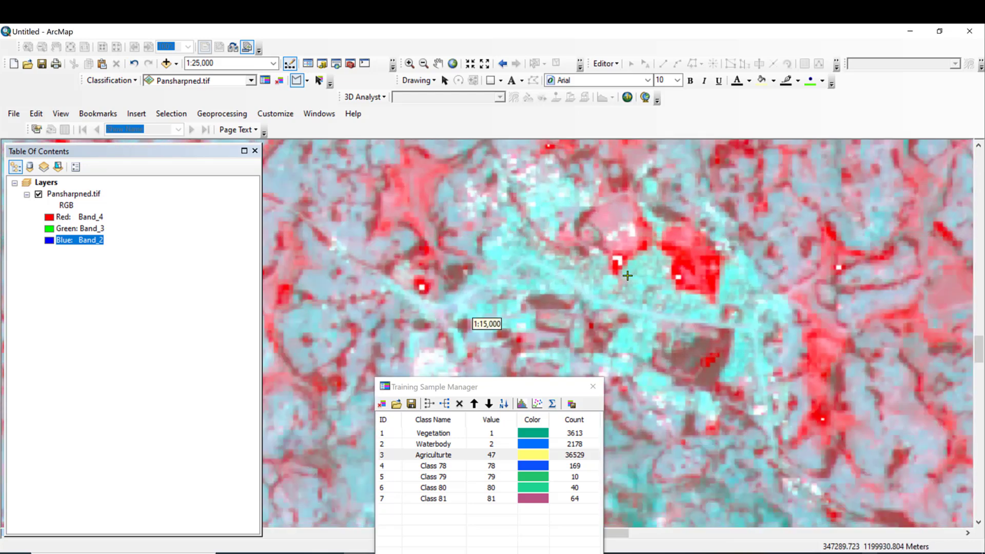
scroll(627, 275, "up", 1)
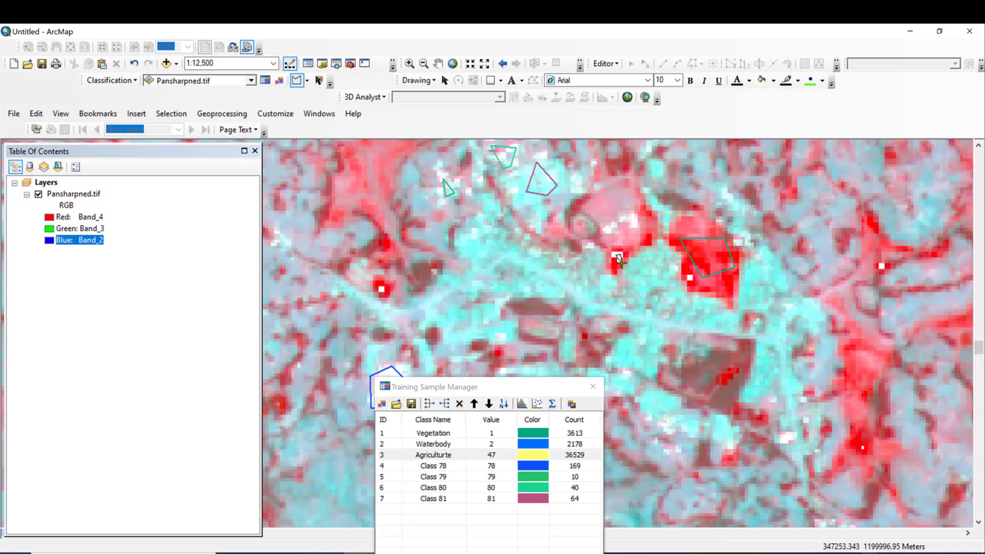
double_click(619, 261)
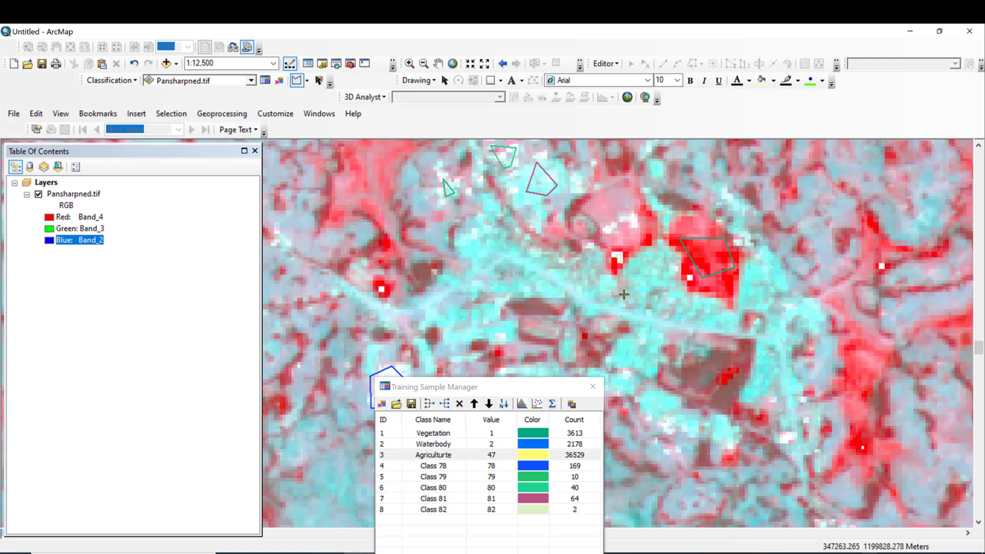
scroll(502, 205, "down", 3)
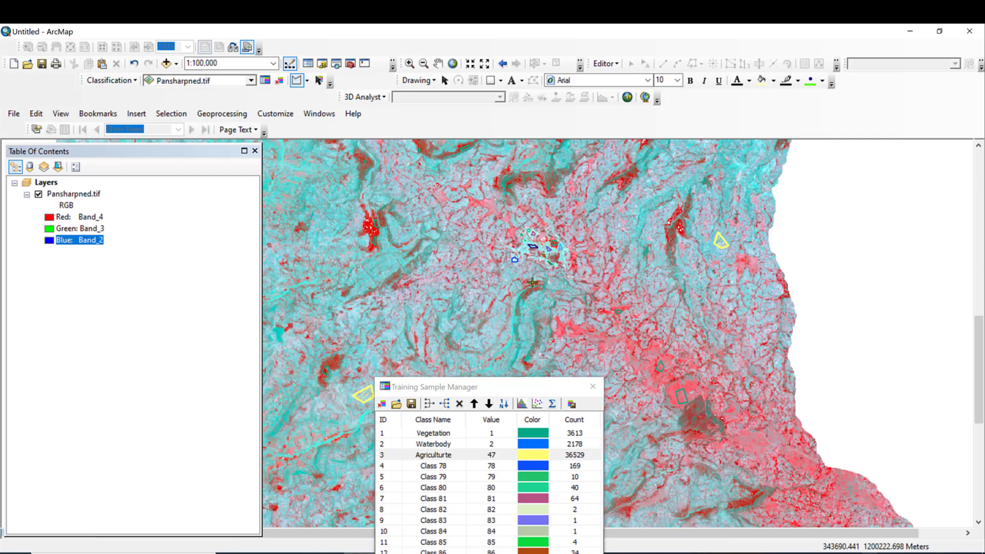
left_click_drag(978, 370, 978, 410)
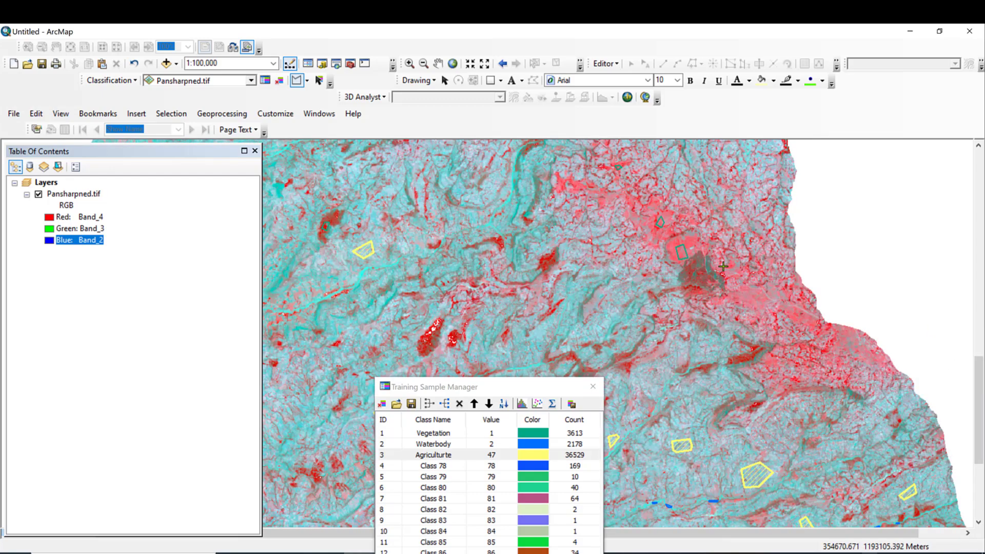
scroll(723, 267, "up", 3)
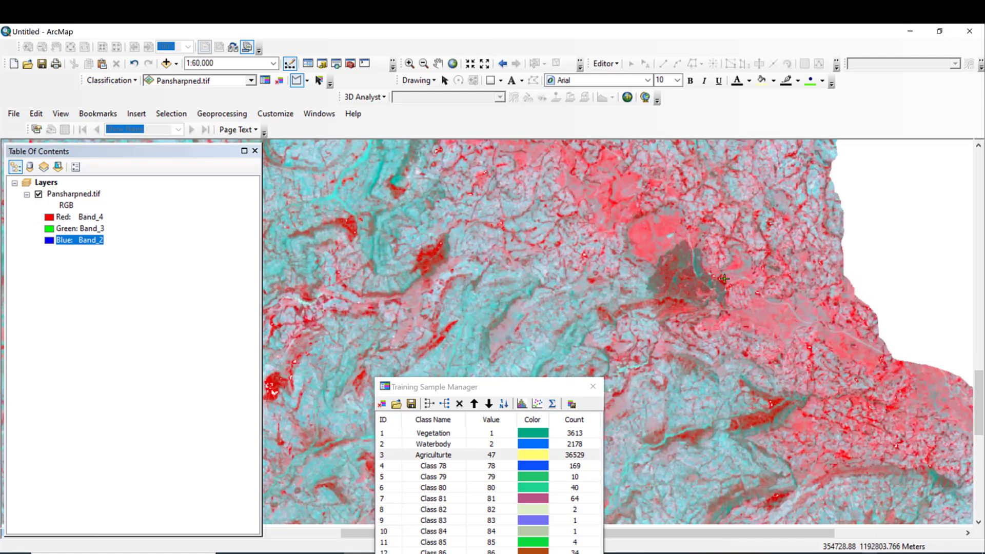
scroll(723, 279, "up", 5)
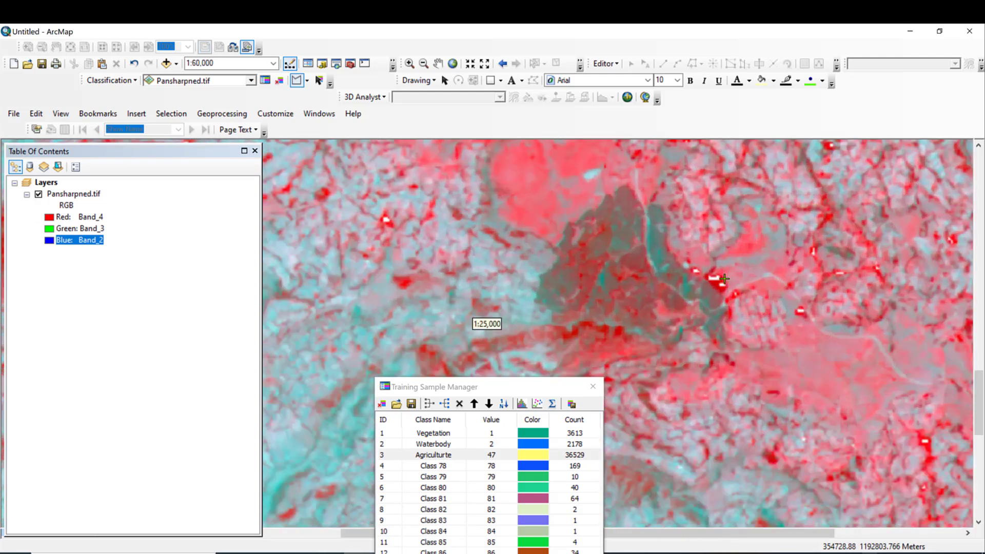
scroll(471, 381, "up", 3)
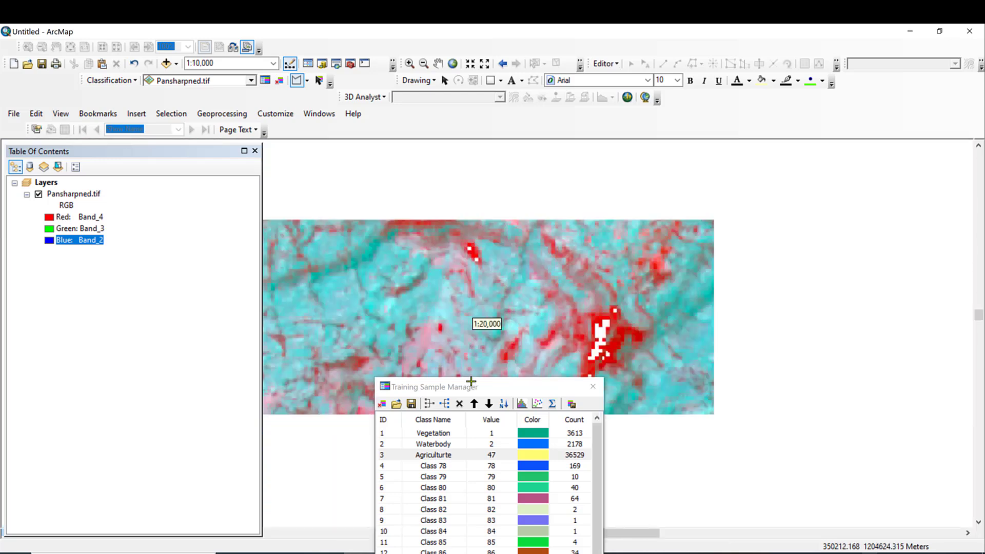
Merge all training samples from Class 78 through Class 92 into one class
left_click_drag(523, 386, 645, 221)
left_click_drag(721, 344, 723, 364)
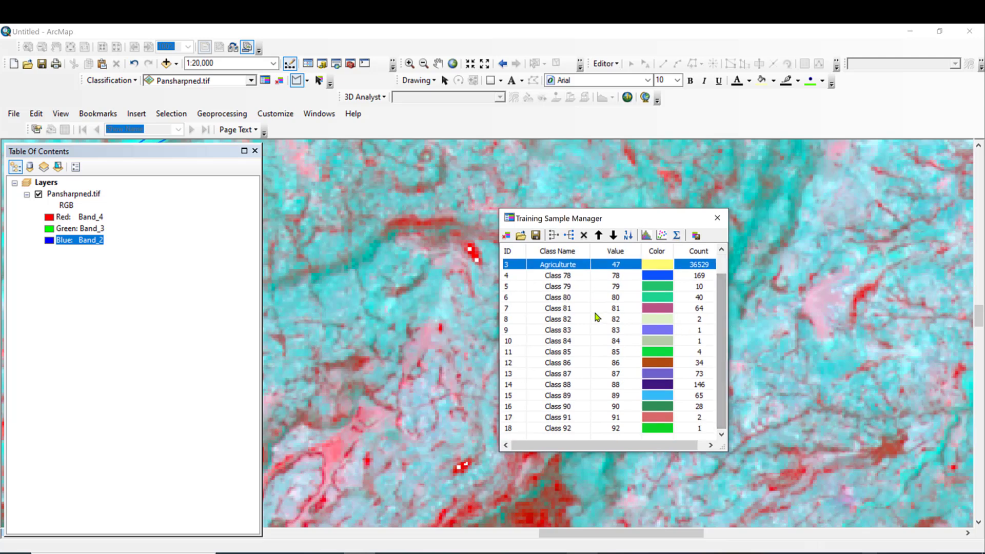
left_click(512, 276)
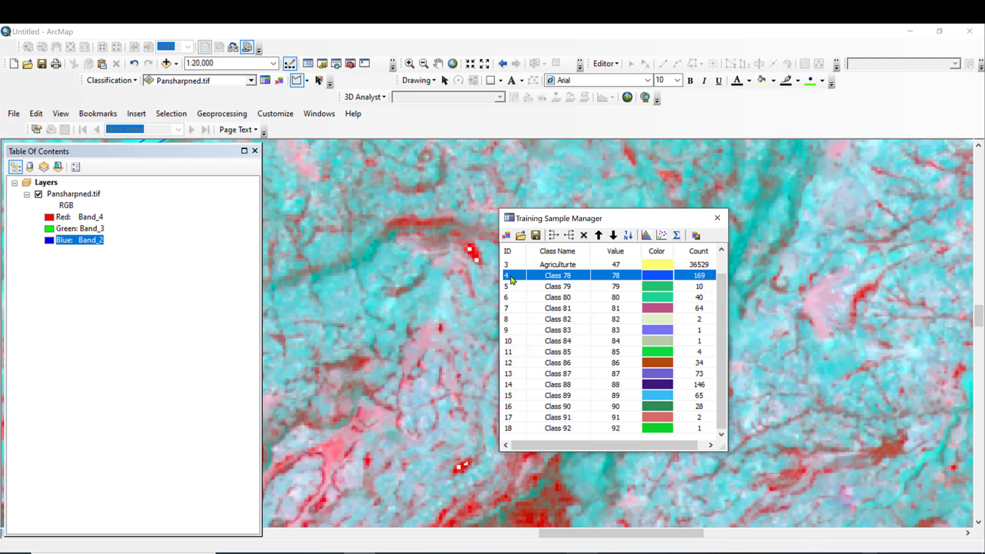
left_click(511, 430, "shift")
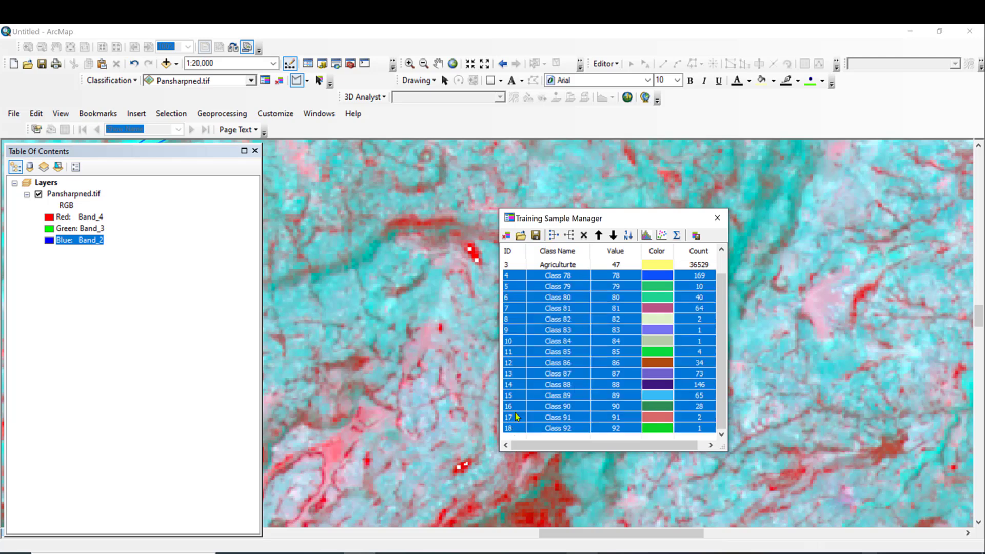
left_click(552, 235)
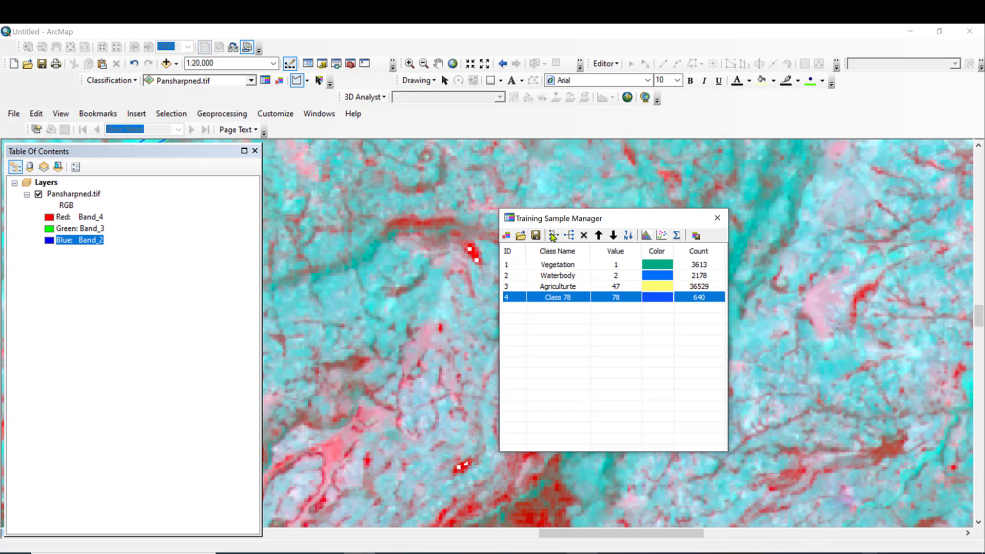
Rename the merged Class 78 as Settlement
double_click(574, 297)
type("S")
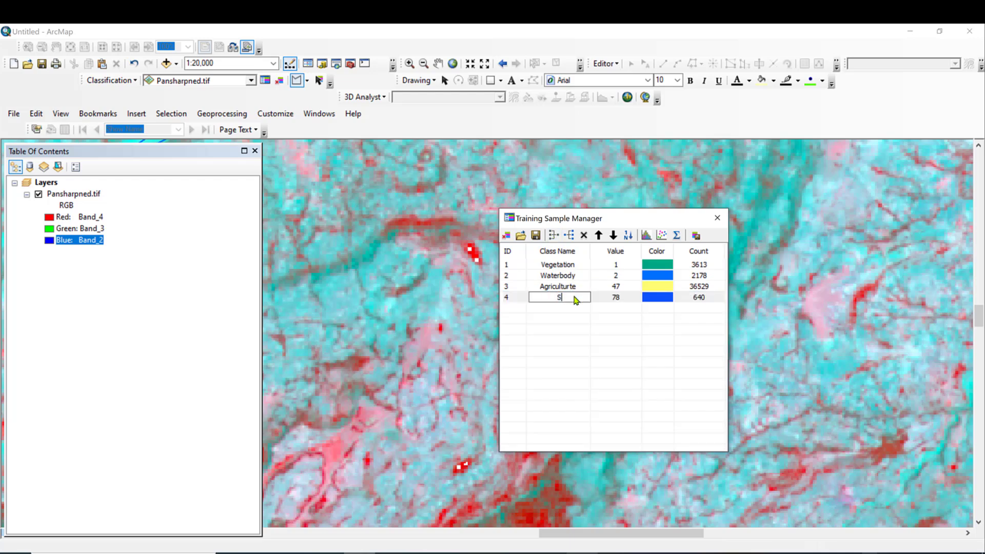
type("ettlement")
key("Return")
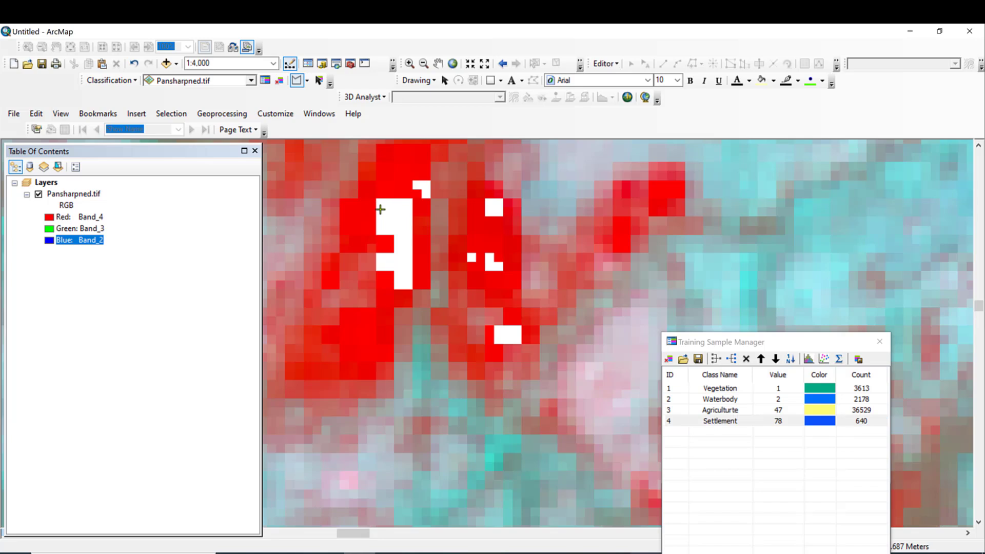
Digitize two training sample polygons on the upper and lower parts of the large white pixel block in the western red patch
left_click(380, 204)
left_click(381, 231)
left_click(409, 236)
double_click(410, 206)
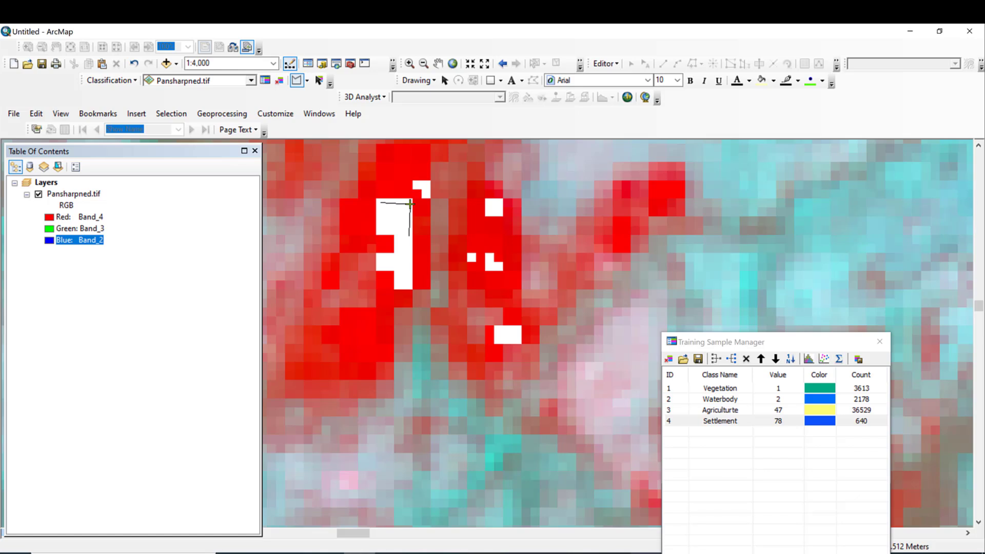
left_click(403, 284)
left_click(399, 250)
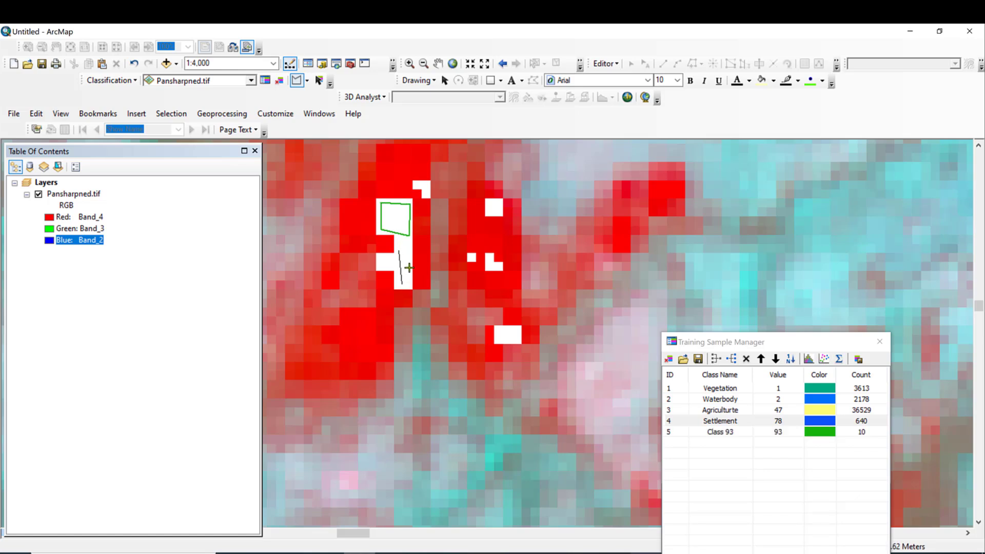
double_click(408, 267)
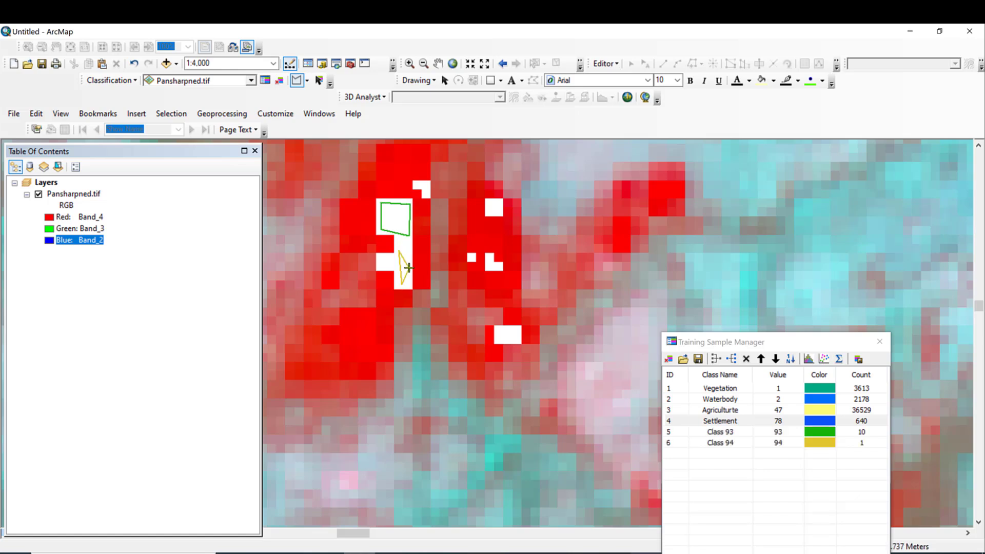
Digitize a triangular training sample on the white pixels at the southern end of the eastern red patch
left_click(490, 205)
left_click(490, 215)
left_click(500, 343)
left_click(500, 331)
double_click(518, 337)
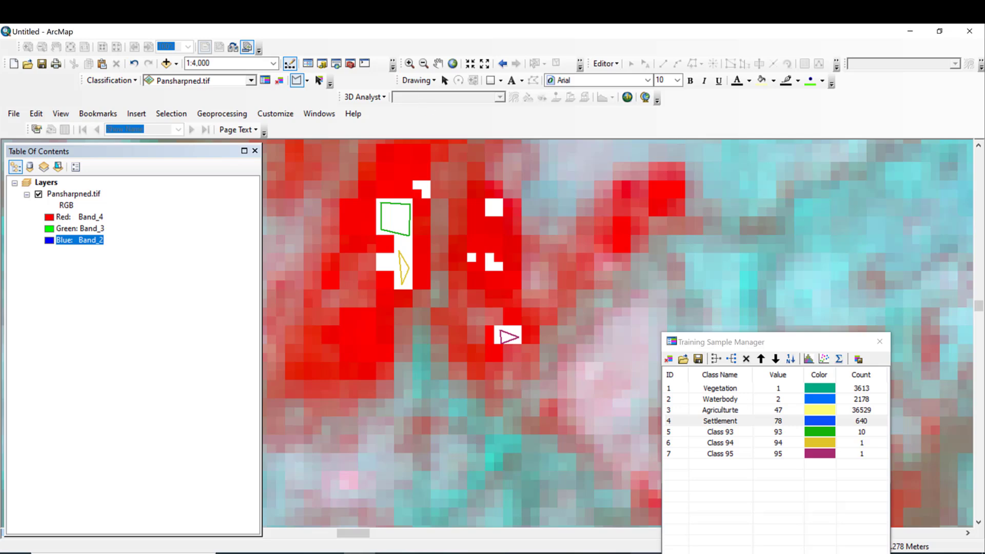
Digitize further bare-ground training samples in the northwestern part of the image, including the pale ground south and east of the bright cyan channel
scroll(466, 329, "down", 2)
scroll(466, 329, "up", 3)
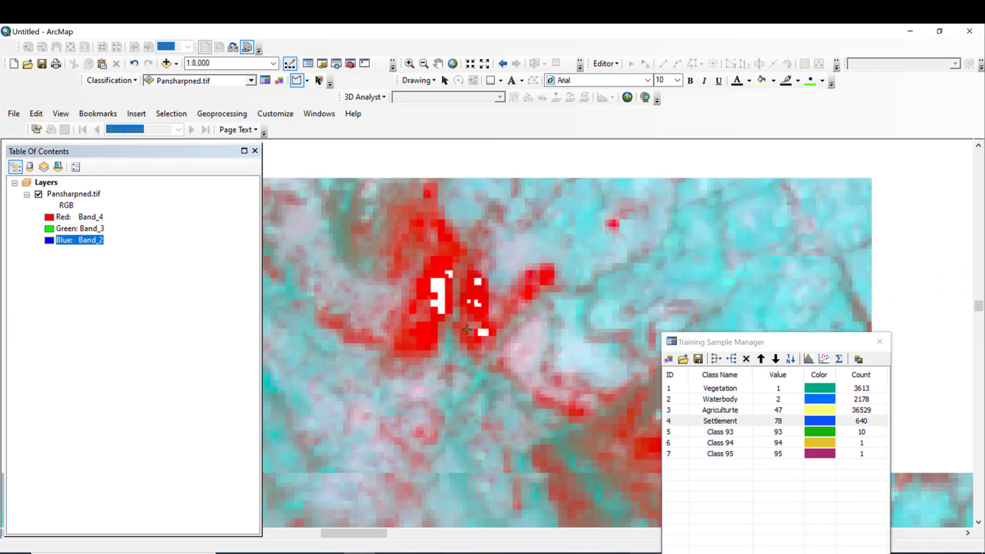
scroll(467, 329, "up", 1)
scroll(467, 329, "up", 1)
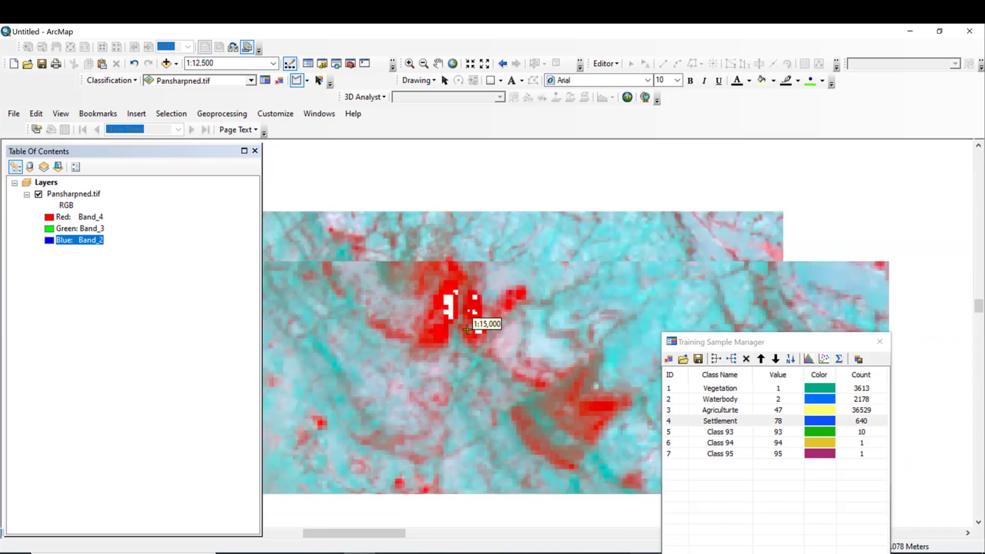
left_click_drag(388, 534, 318, 521)
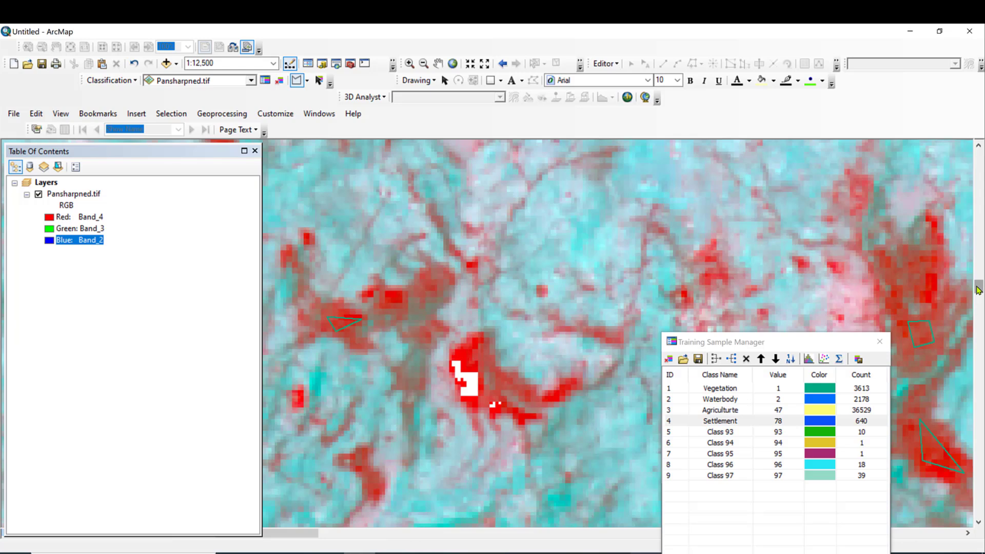
left_click_drag(978, 290, 978, 272)
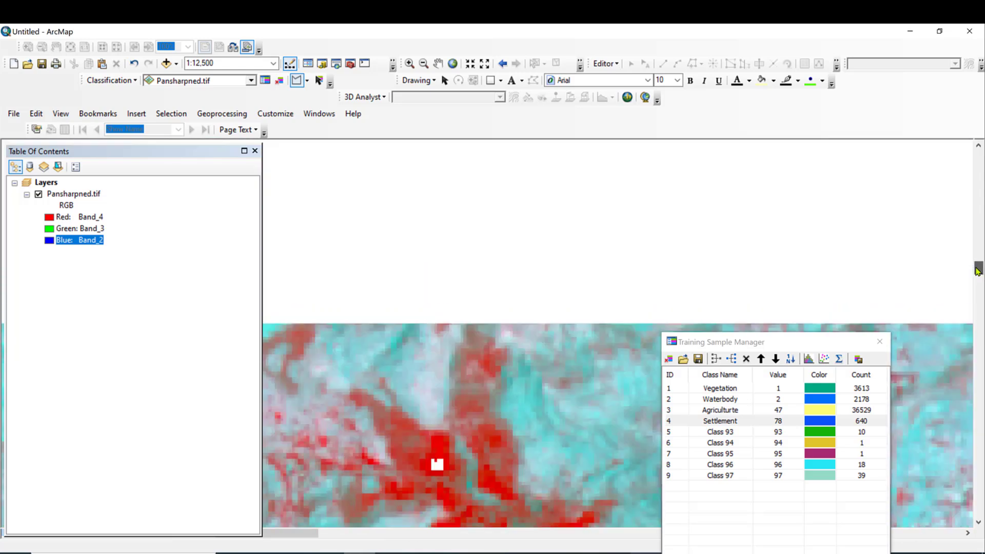
left_click(978, 146)
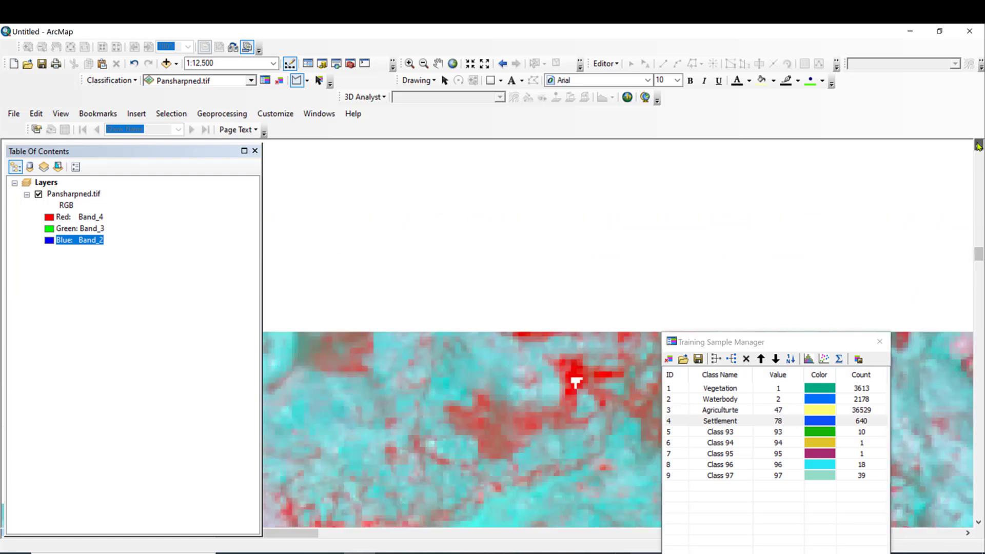
left_click(977, 146)
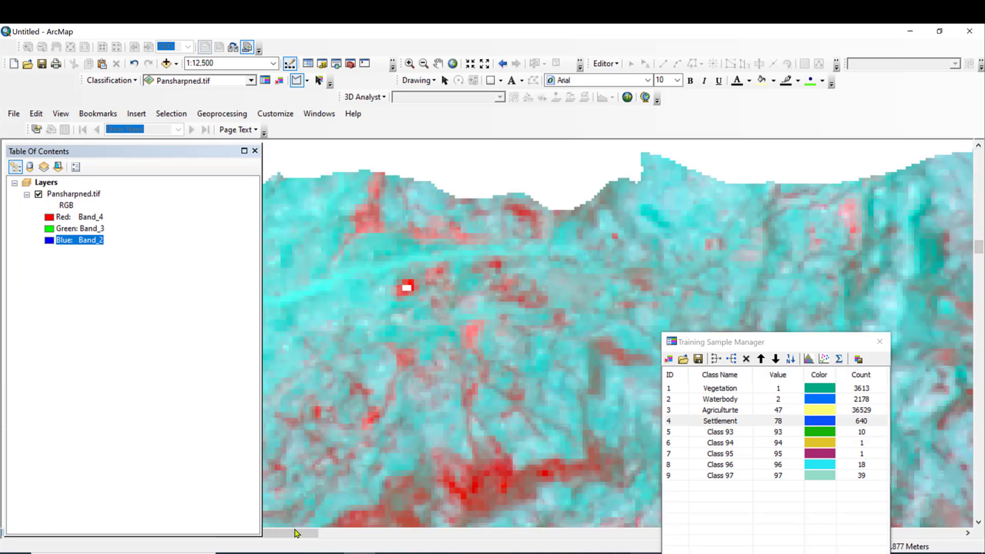
left_click_drag(298, 534, 272, 533)
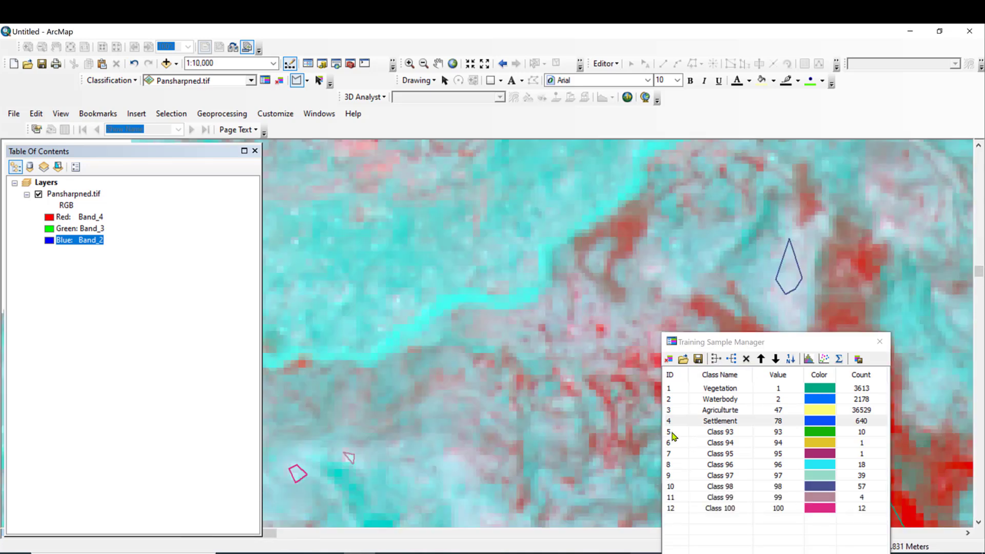
Merge all training samples from Class 93 through Class 100 into one class
left_click(673, 435)
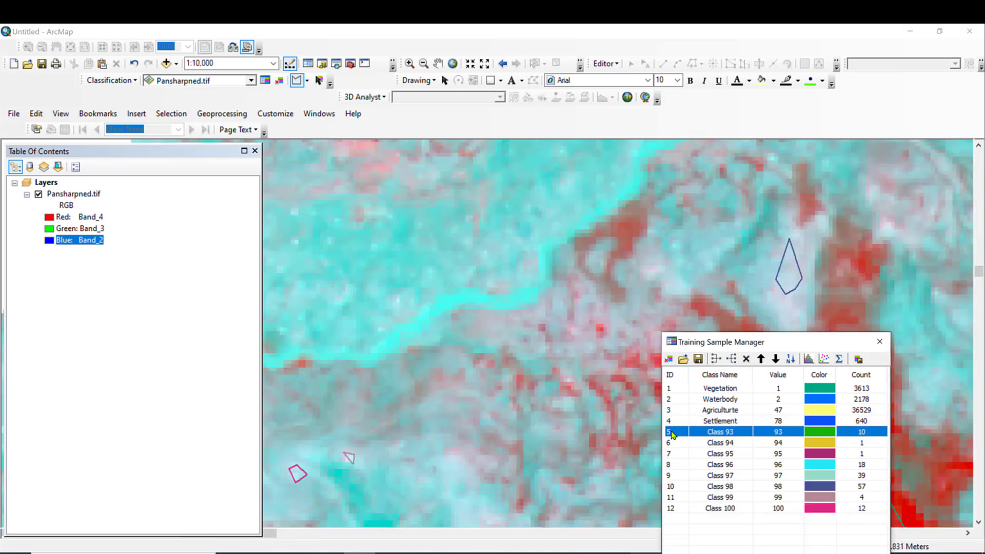
left_click(676, 509, "shift")
left_click(715, 359)
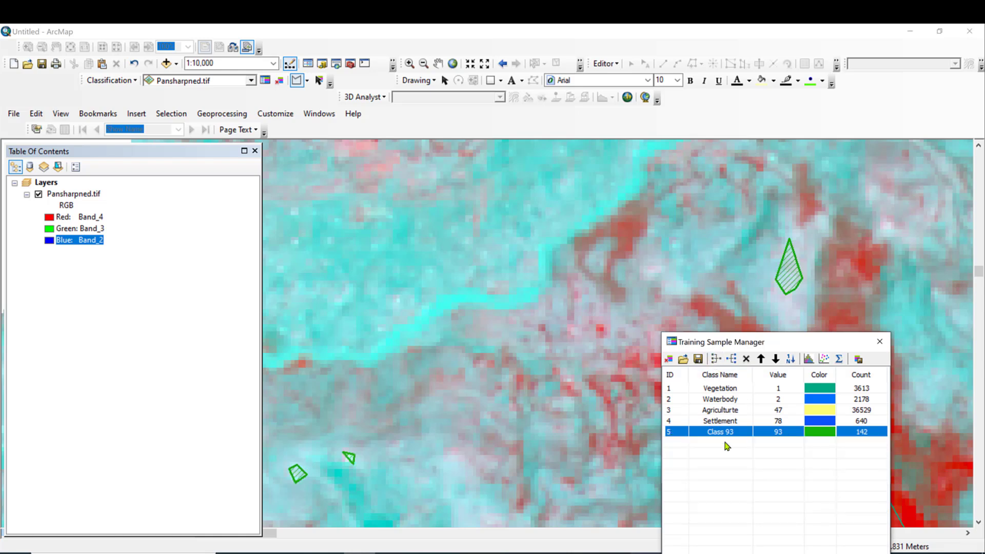
Rename the merged Class 93 training class as Bareland and set the Settlement class colour to red
double_click(720, 431)
type("Bareland")
left_click(819, 431)
left_click(819, 431)
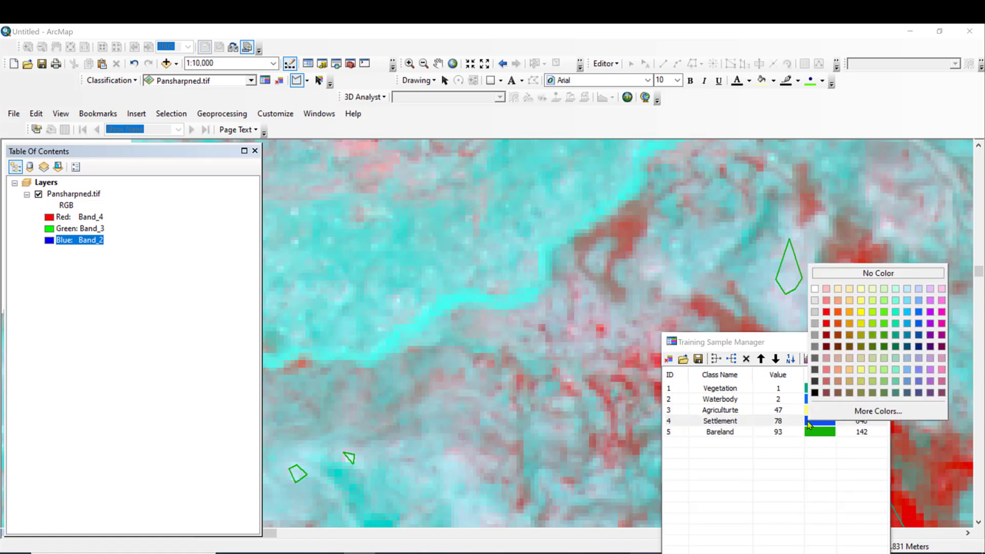
left_click(827, 312)
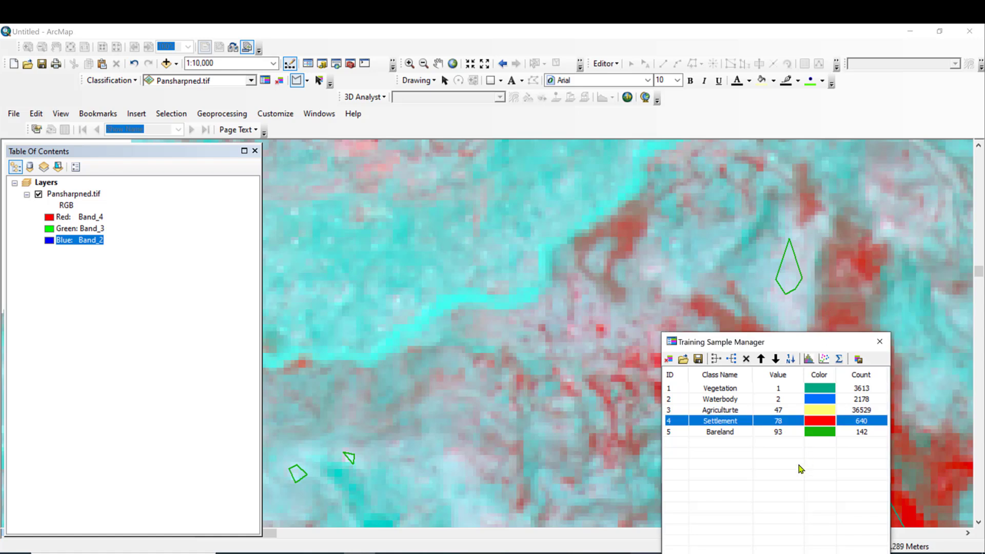
Set the Bareland training class colour to light grey
left_click(819, 403)
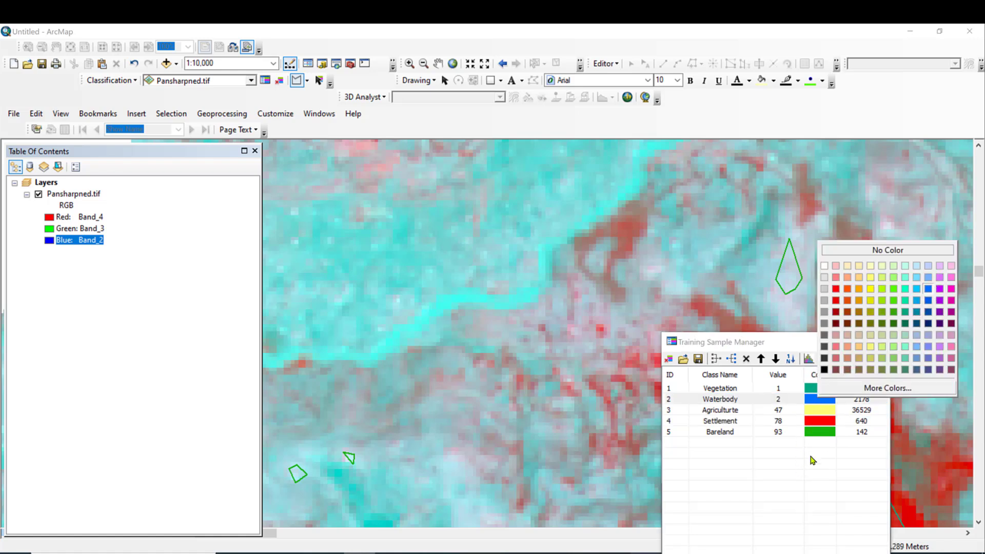
left_click(816, 434)
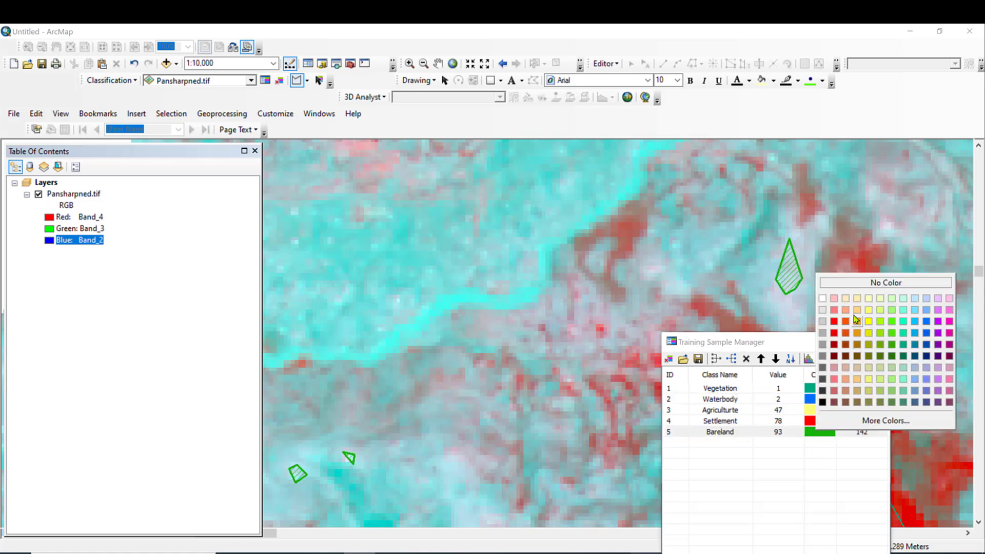
left_click(822, 321)
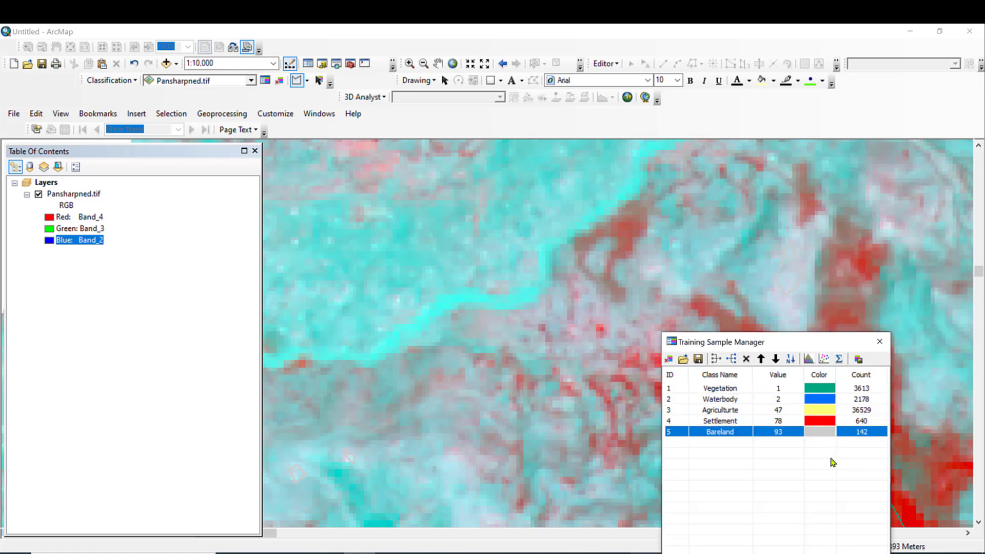
left_click(825, 474)
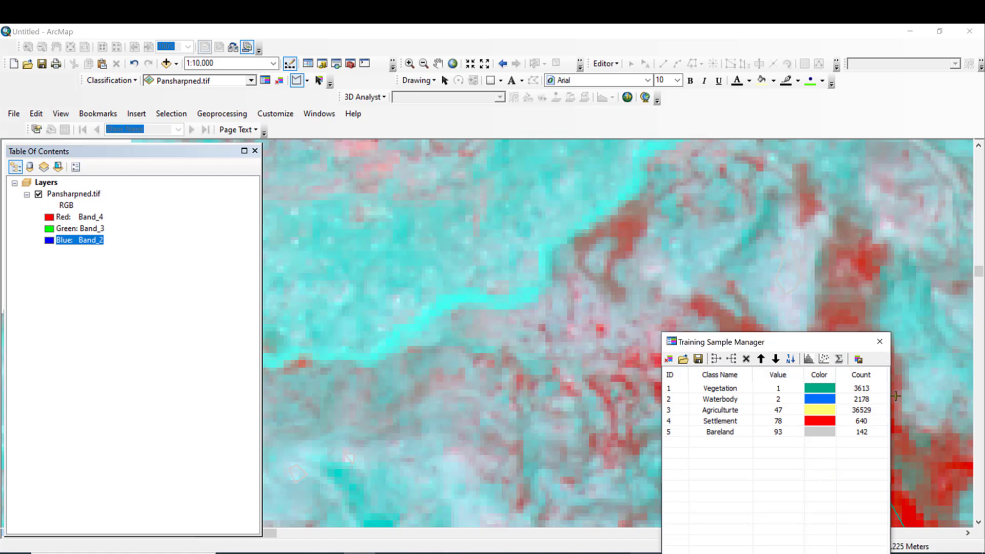
Save the training classes as signature file Pansharpned.gsg on the Desktop and close the Training Sample Manager
left_click(860, 361)
double_click(689, 344)
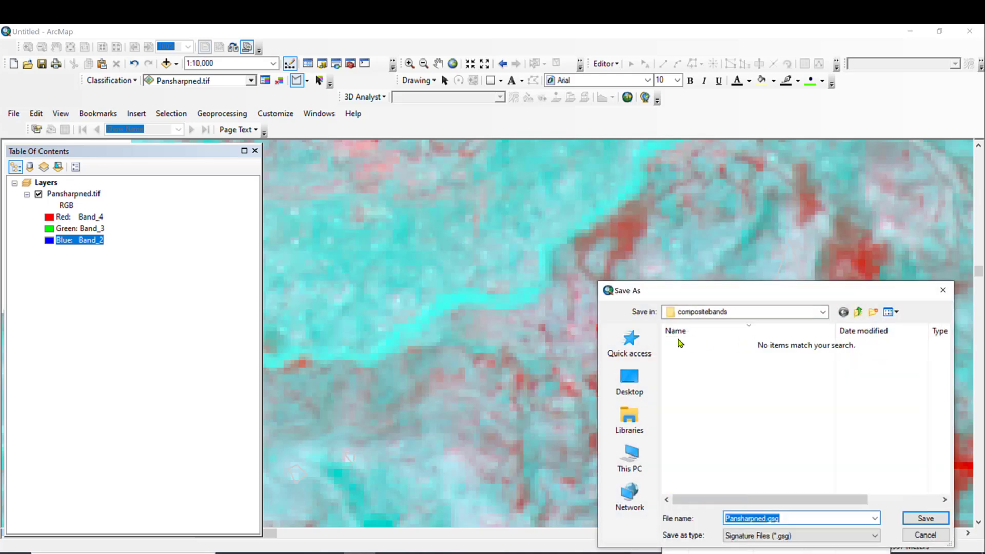
left_click(636, 379)
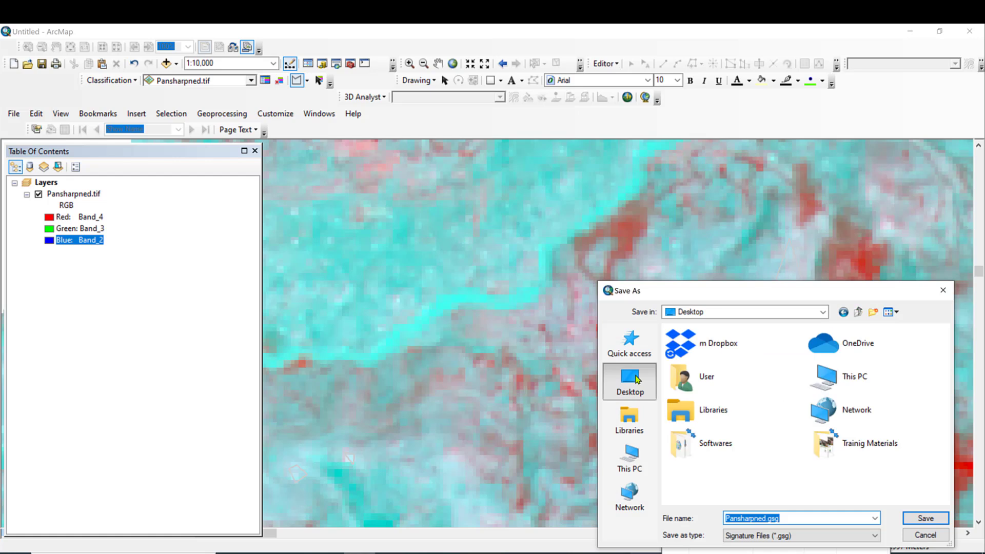
left_click(904, 517)
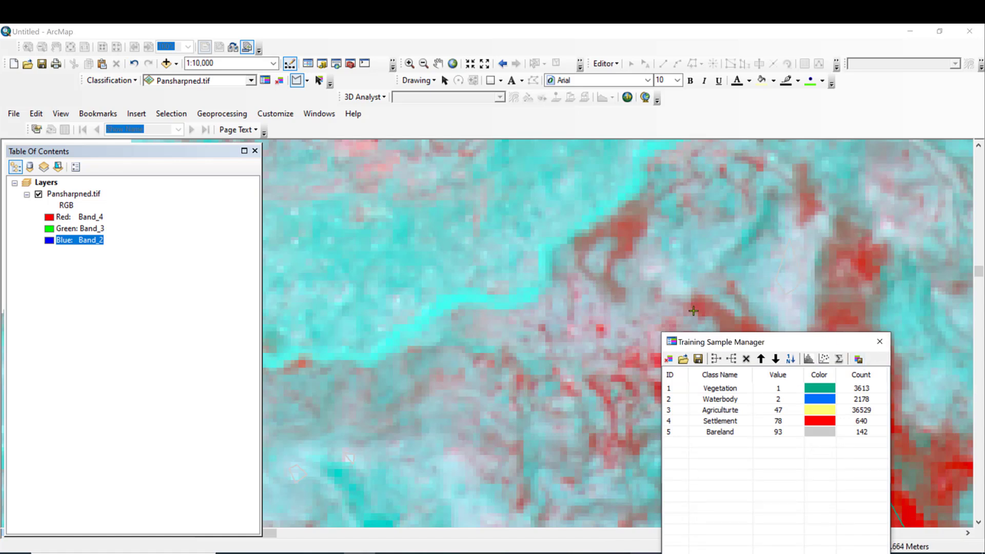
left_click(879, 342)
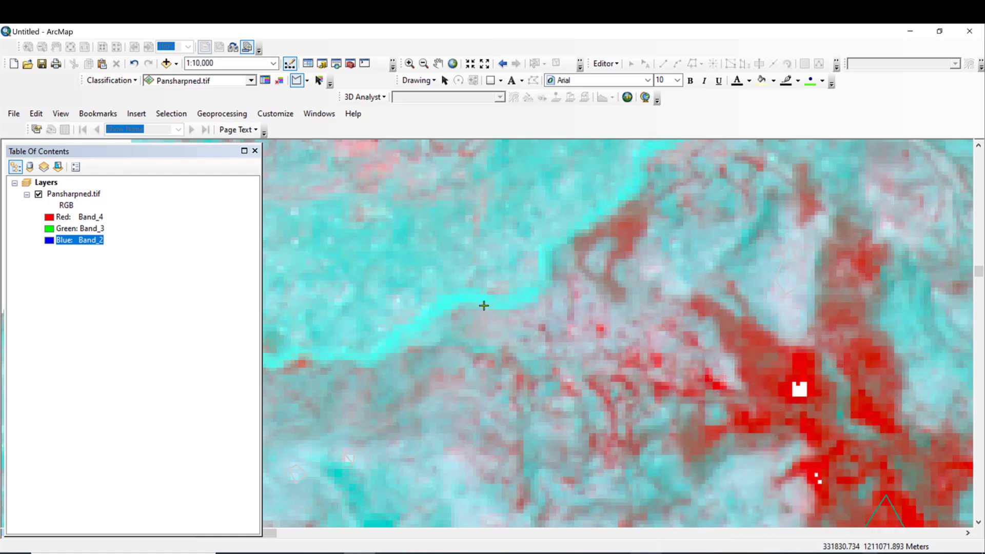
Set up a Maximum Likelihood Classification of Pansharpned.tif using pansharpned.gsg from the Desktop as the input signature file
left_click(444, 80)
left_click(134, 81)
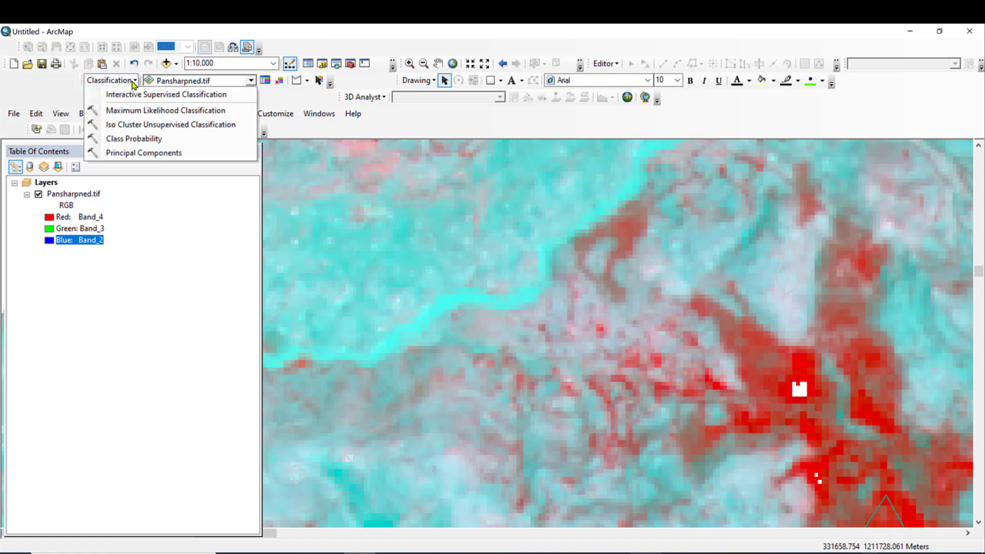
left_click(137, 117)
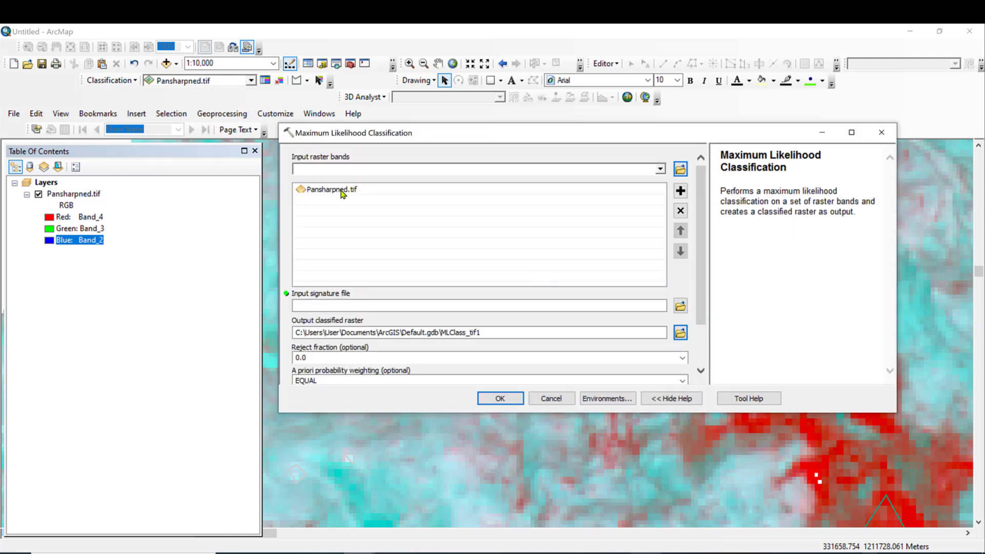
left_click(342, 193)
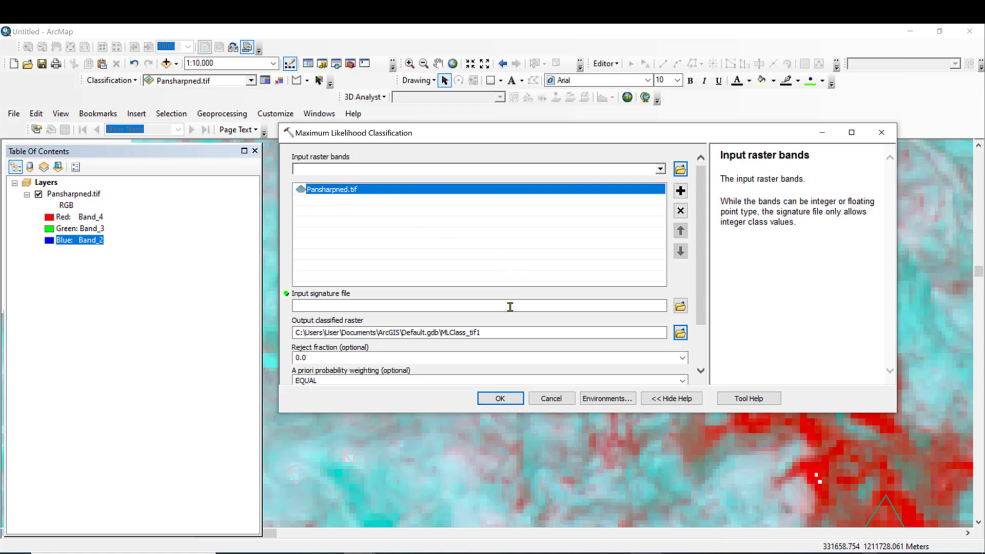
left_click(681, 308)
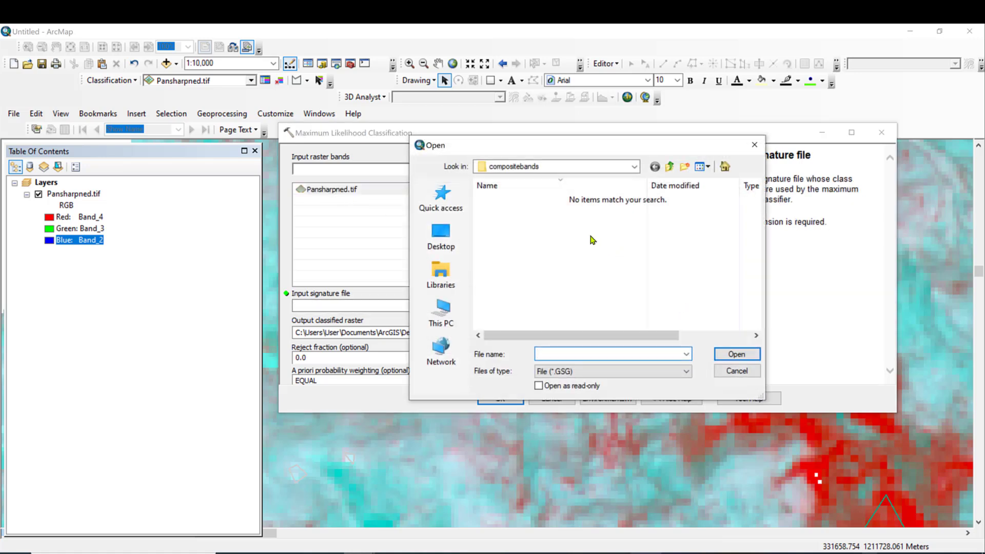
left_click(445, 233)
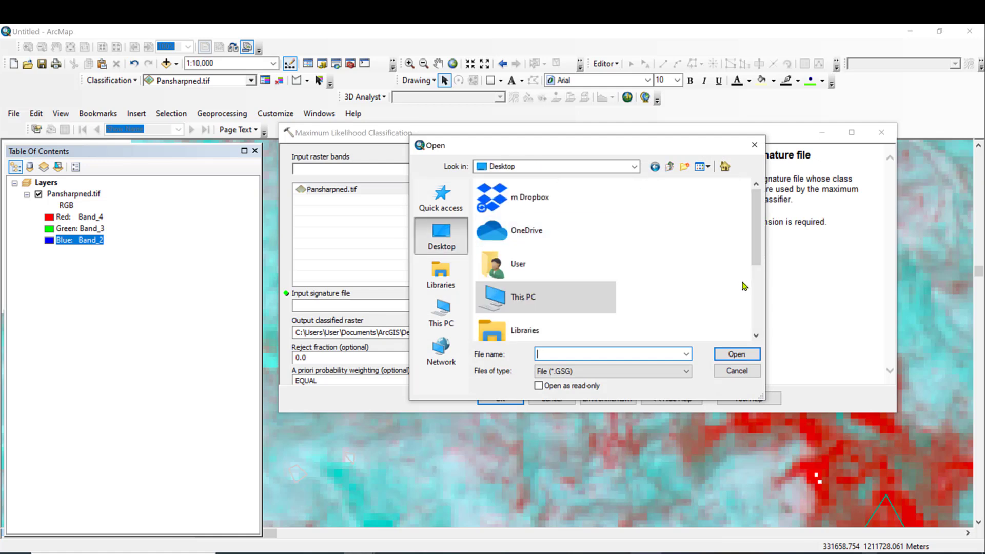
left_click_drag(753, 245, 759, 329)
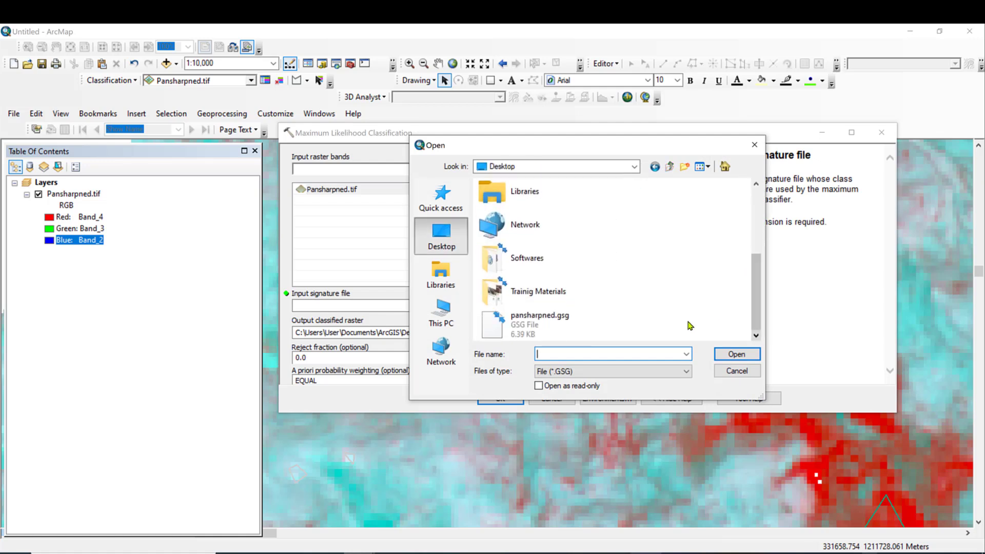
left_click(551, 328)
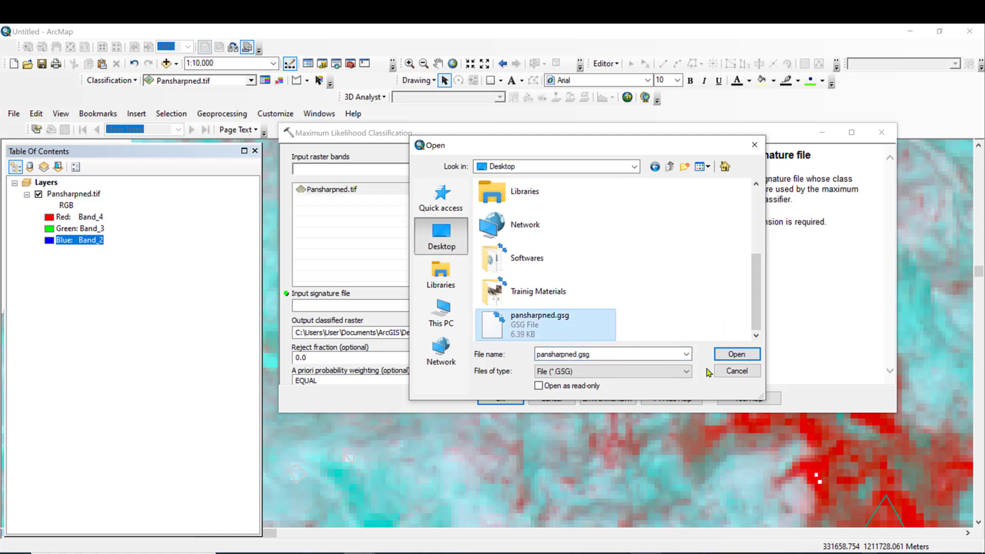
left_click(748, 358)
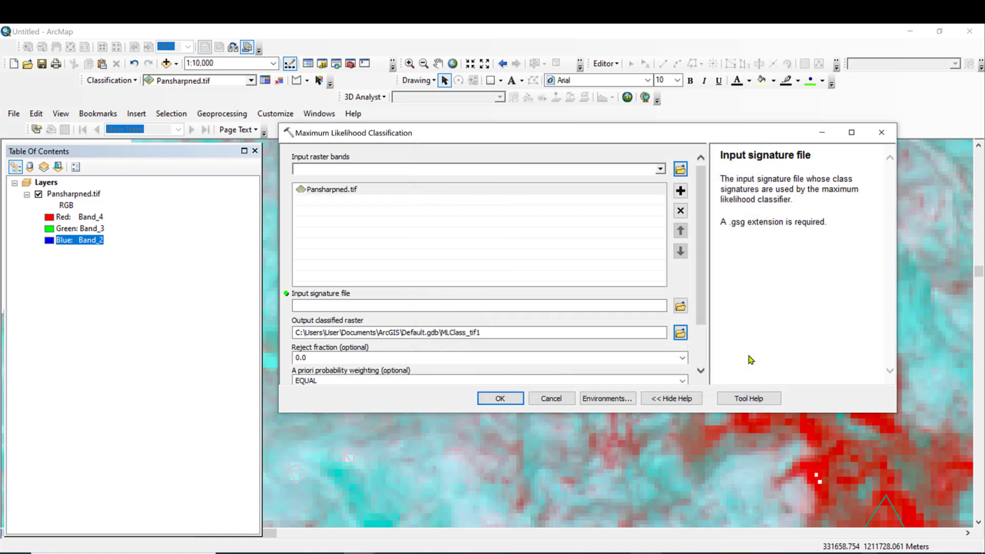
Run the Maximum Likelihood Classification with output raster MLClass_tif1, reject fraction 0.0 and EQUAL a priori weighting
left_click_drag(699, 316, 701, 368)
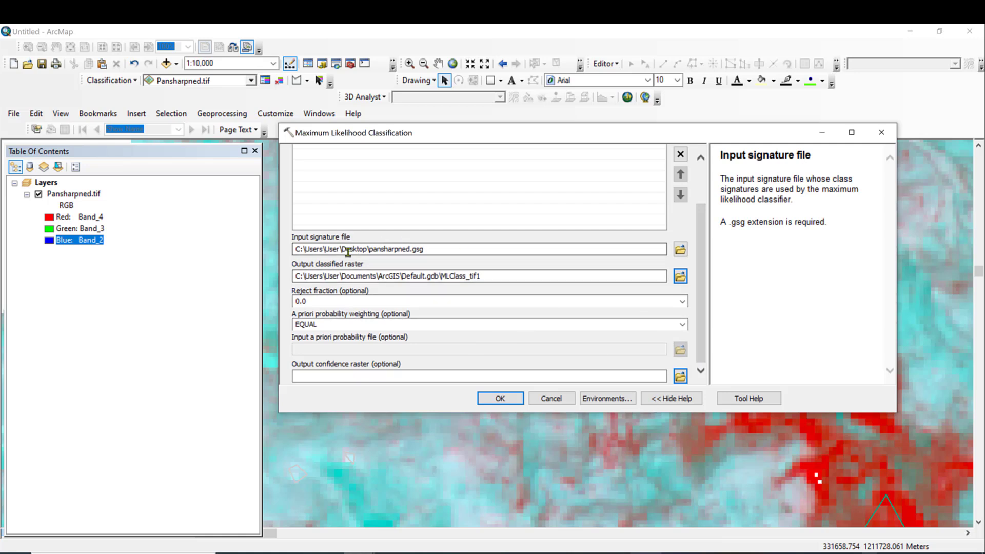
left_click(470, 246)
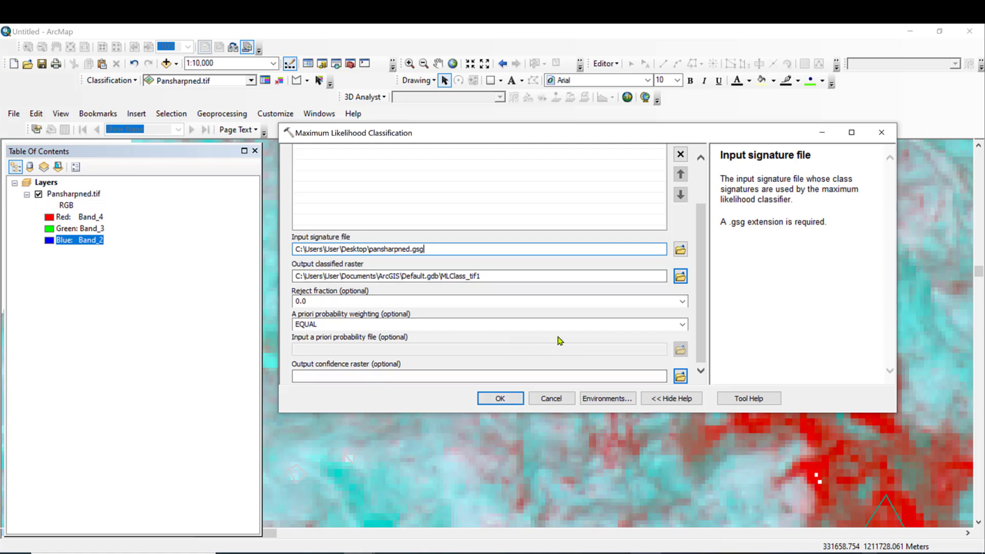
left_click(497, 400)
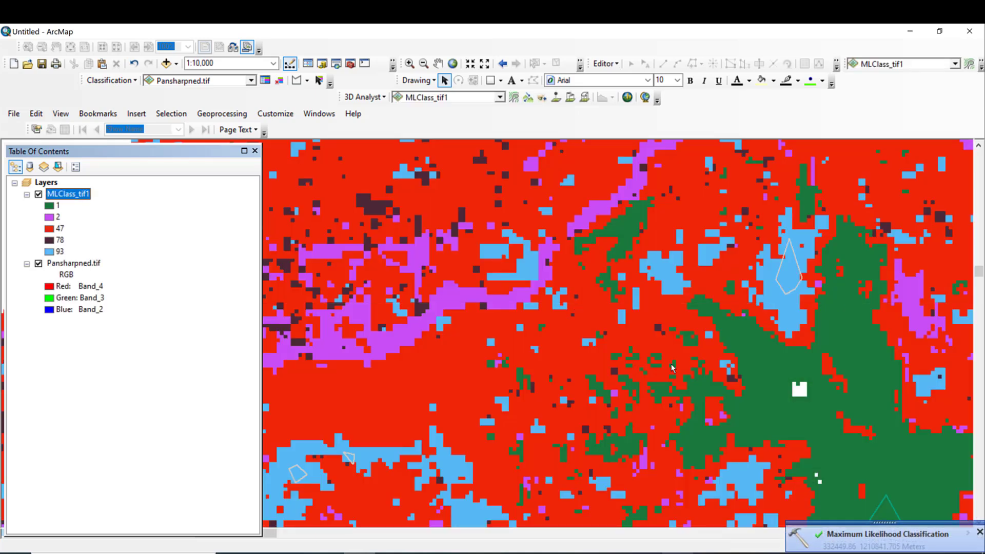
Change the fill colour of class 1 in the MLClass_tif1 layer to a medium green
left_click(51, 207)
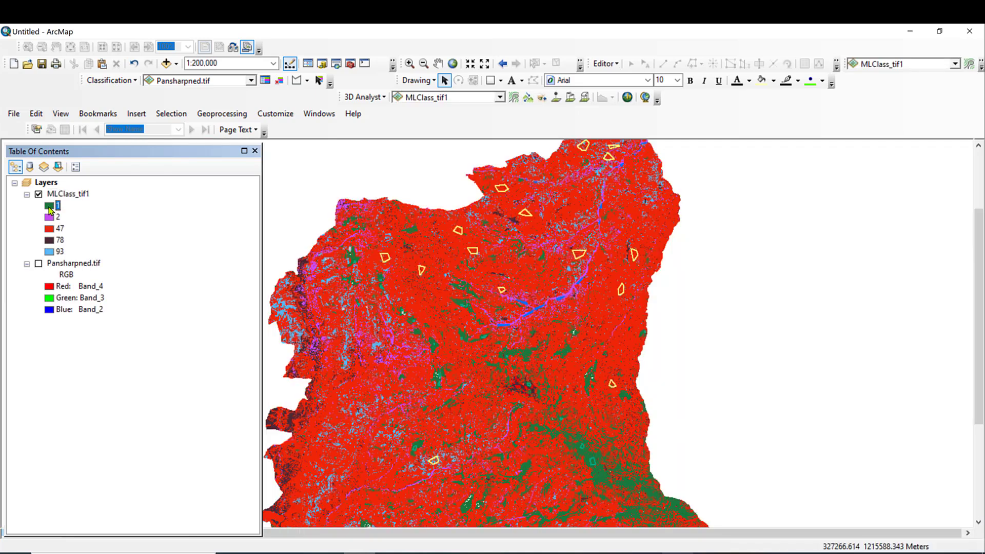
left_click(49, 206)
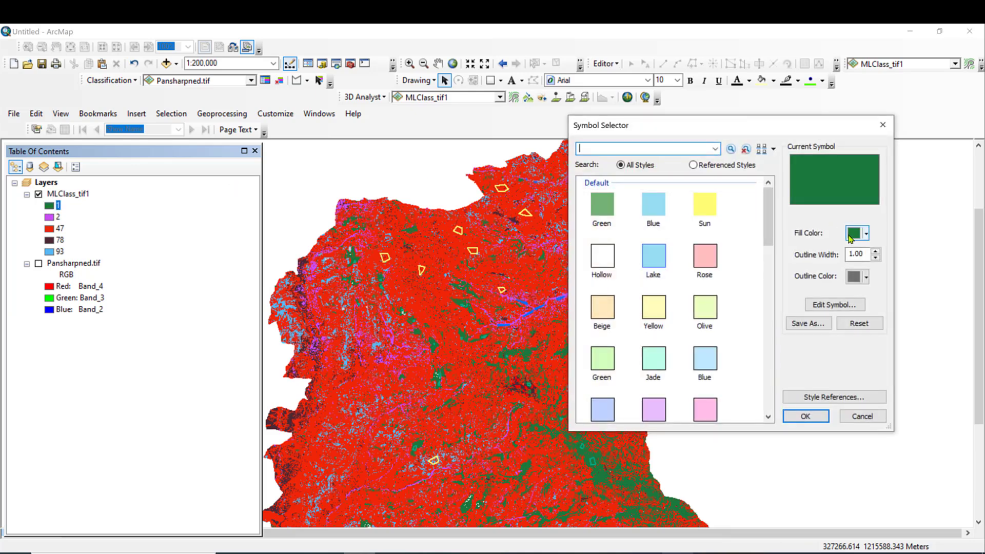
left_click(851, 237)
left_click(919, 311)
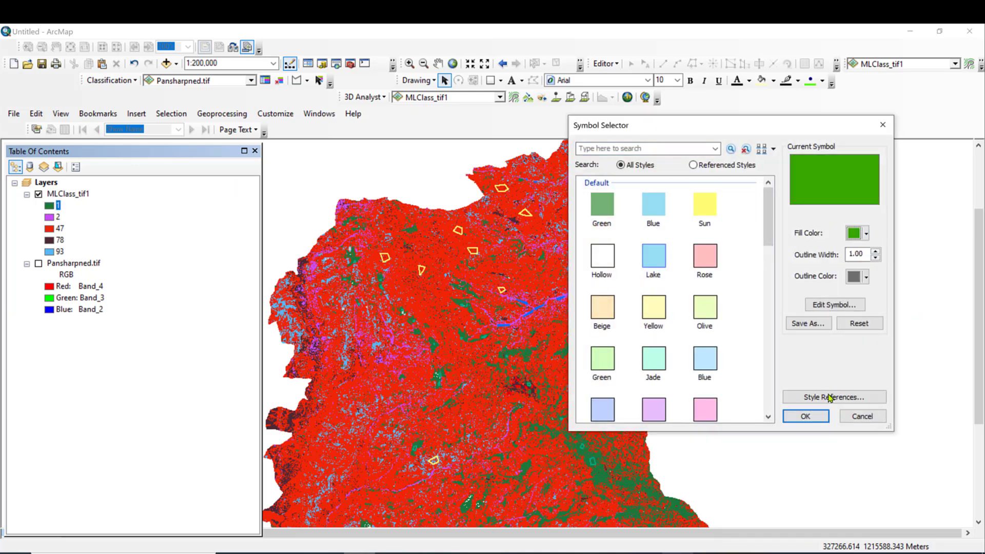
left_click(813, 415)
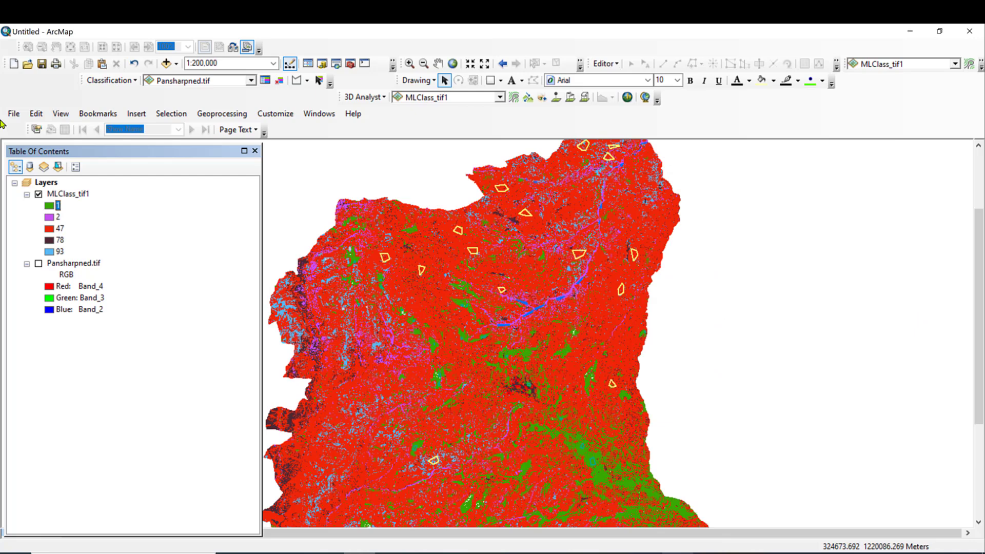
Change the fill colour of class 2 in the MLClass_tif1 layer to bright blue
double_click(50, 217)
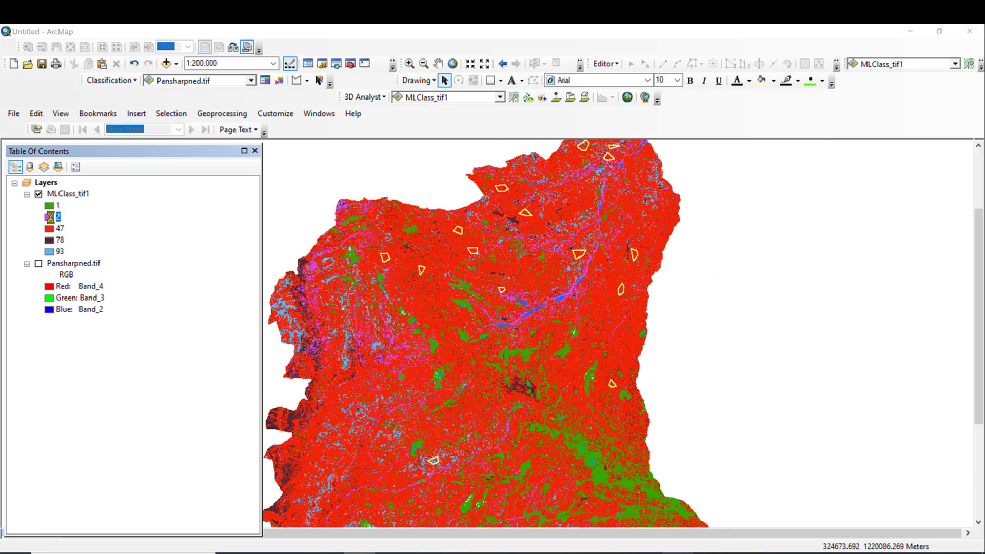
left_click(856, 234)
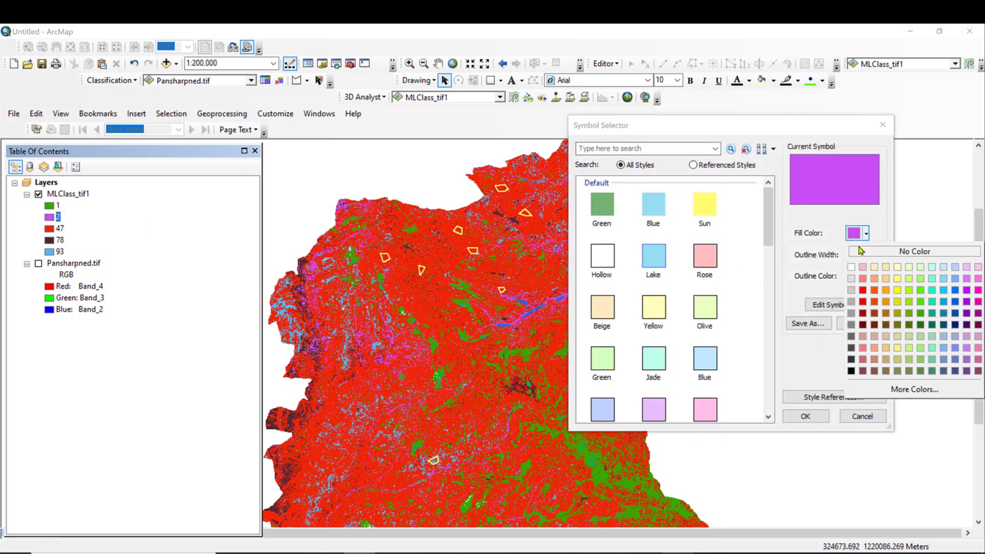
left_click(955, 291)
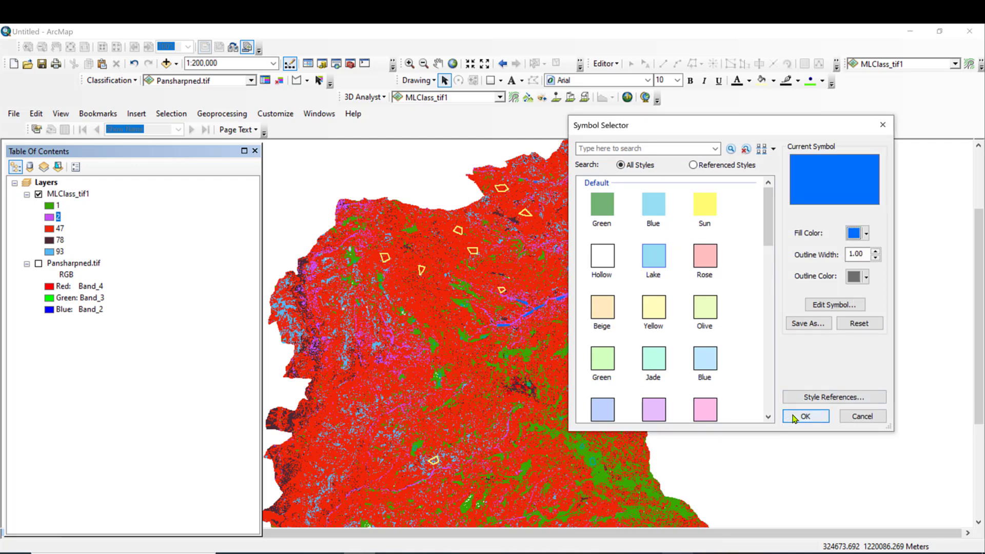
left_click(806, 416)
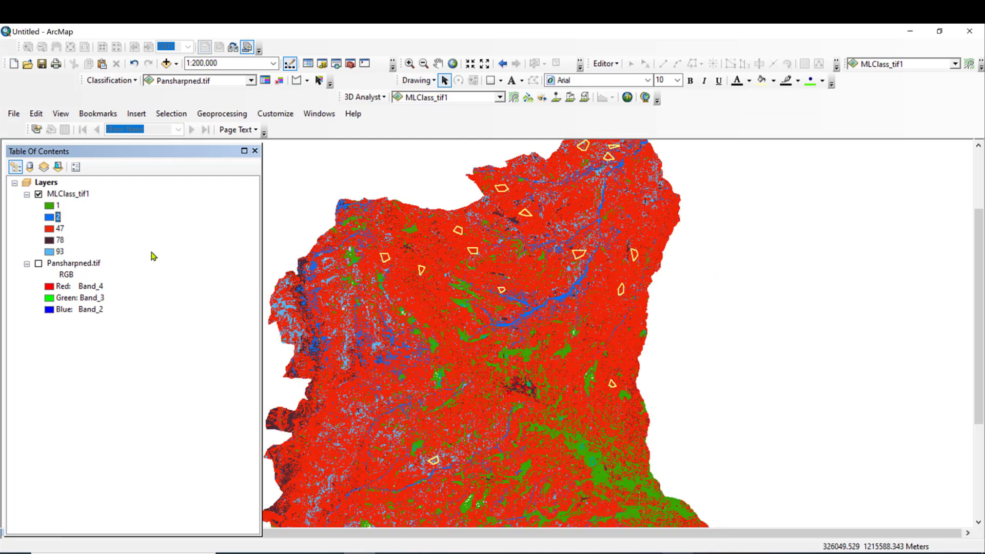
Change the fill colour of class 47 in the MLClass_tif1 layer to yellow
double_click(48, 228)
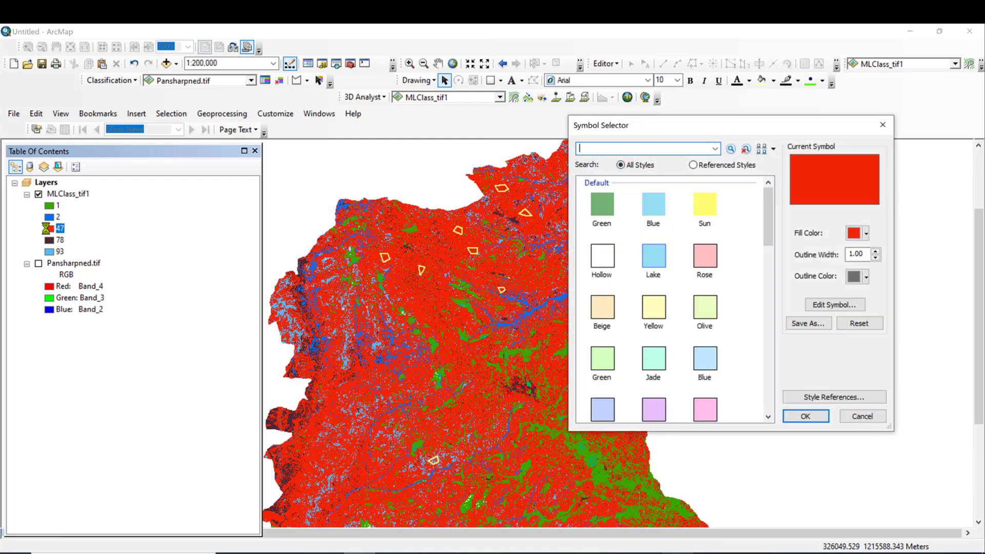
left_click(855, 233)
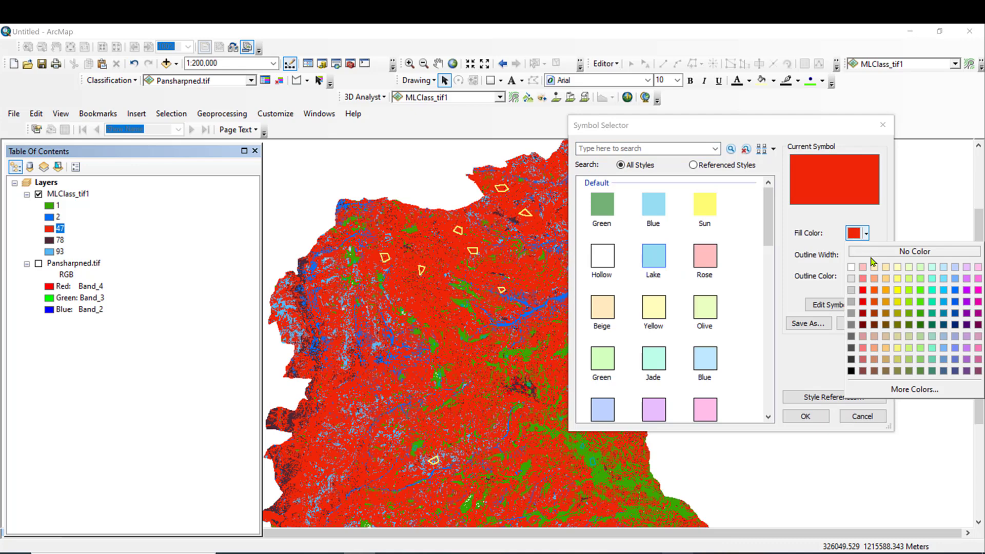
left_click(898, 303)
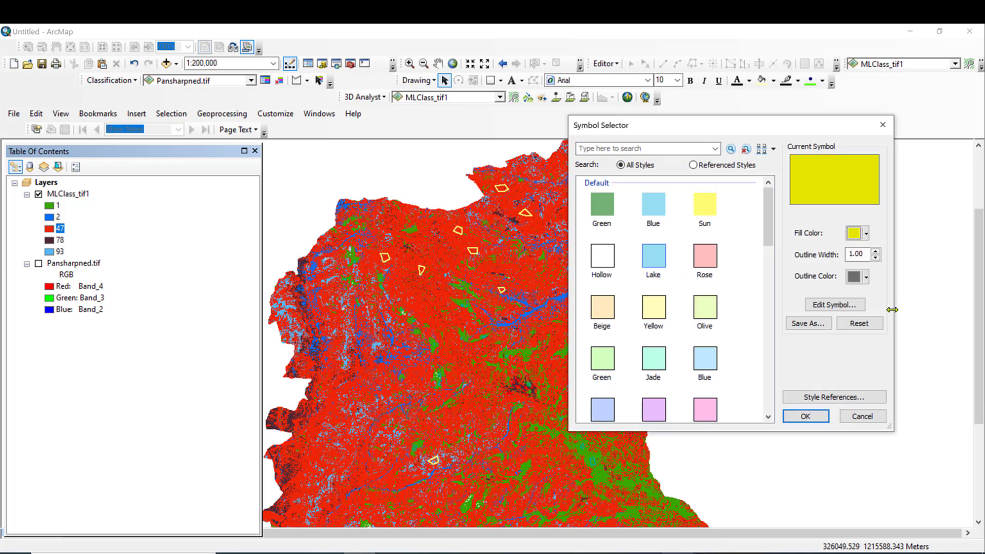
left_click(814, 413)
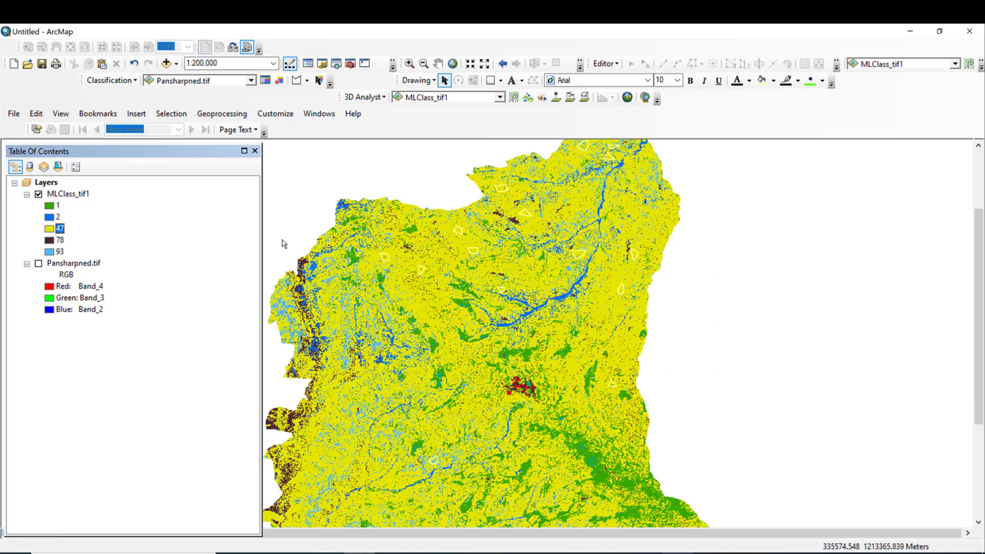
Change the fill colours in the MLClass_tif1 layer to red for class 78 and grey for class 93
double_click(50, 240)
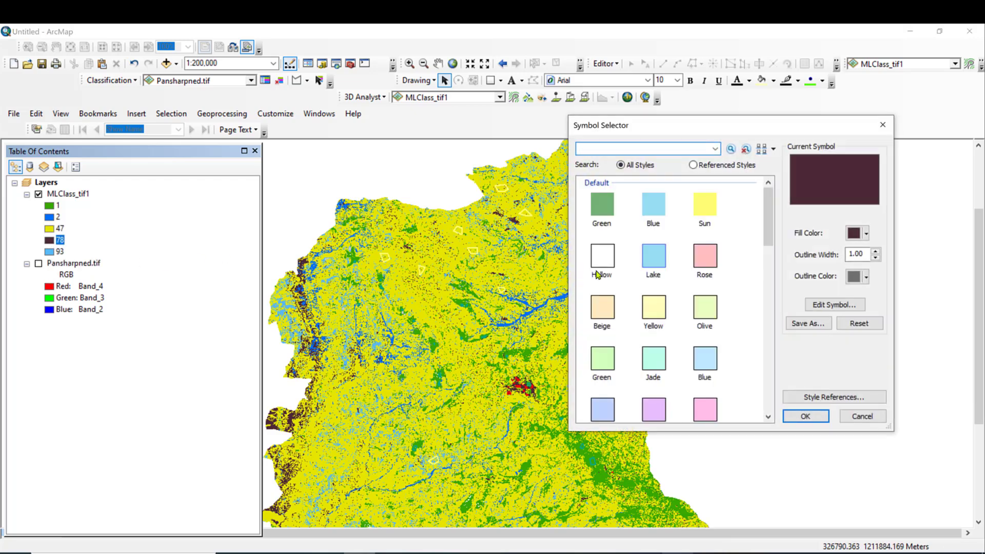
left_click(855, 235)
left_click(864, 289)
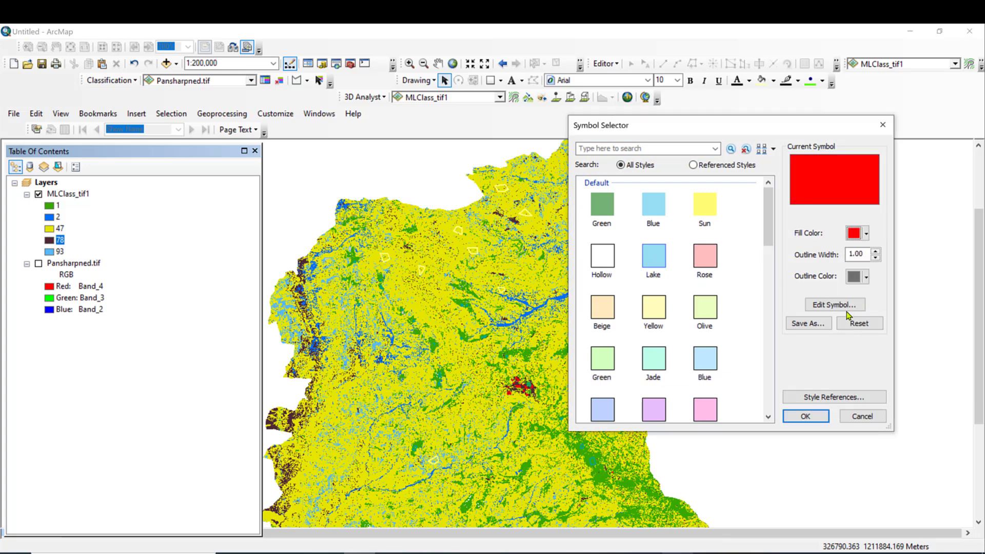
left_click(805, 416)
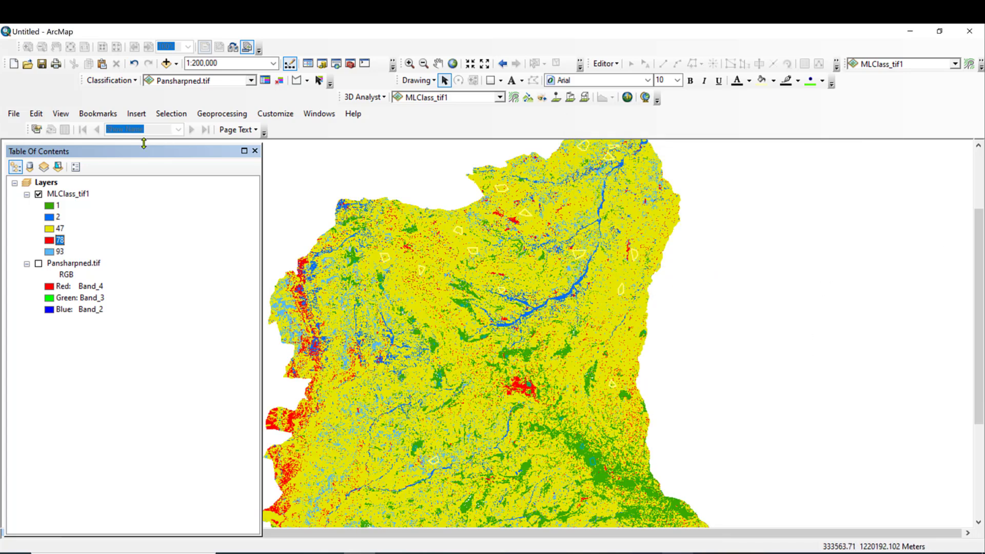
double_click(49, 253)
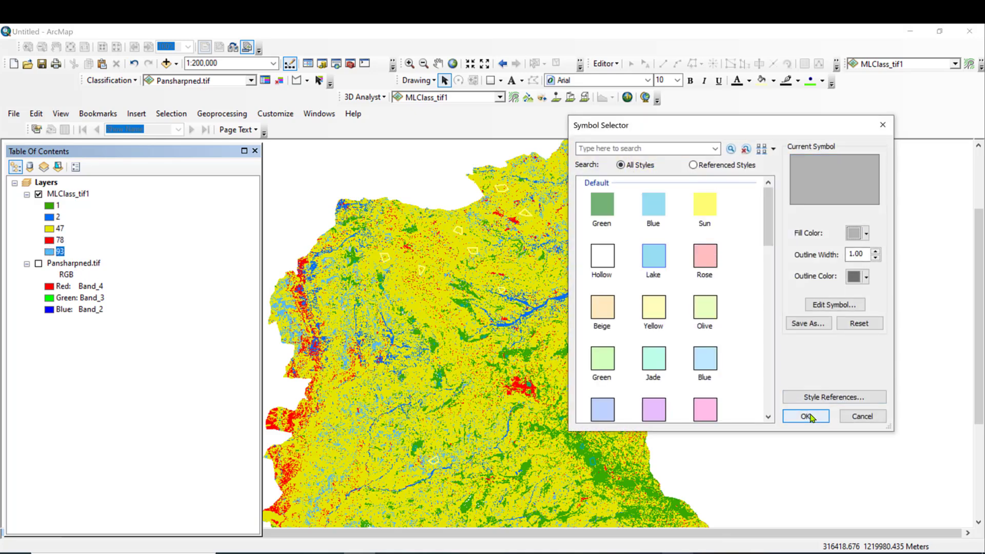
left_click(805, 416)
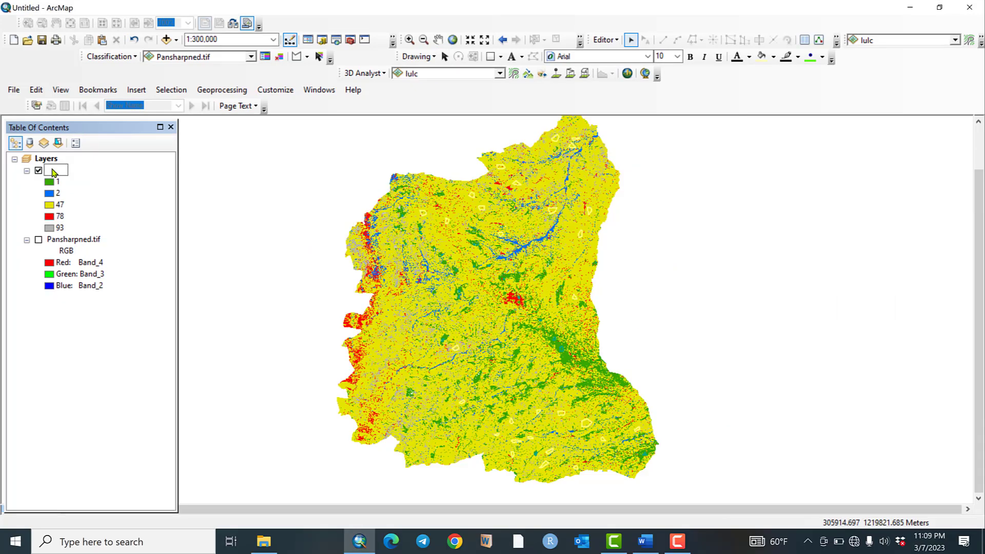
Rename the classified raster layer as LULC
left_click(54, 172)
type("LULC")
key("Return")
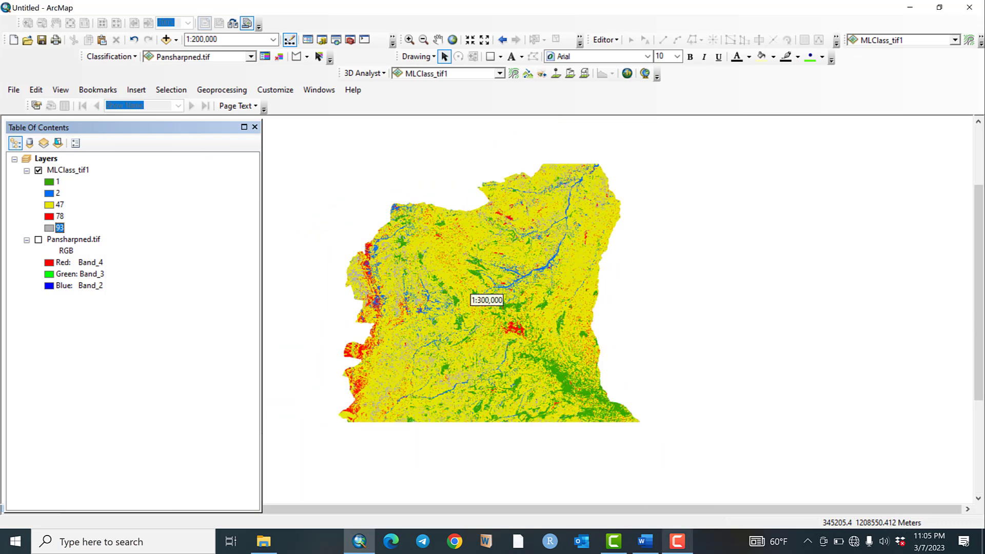
Open the attribute table of MLClass_tif1 and add a field named LULC of type Text
right_click(48, 170)
left_click(90, 205)
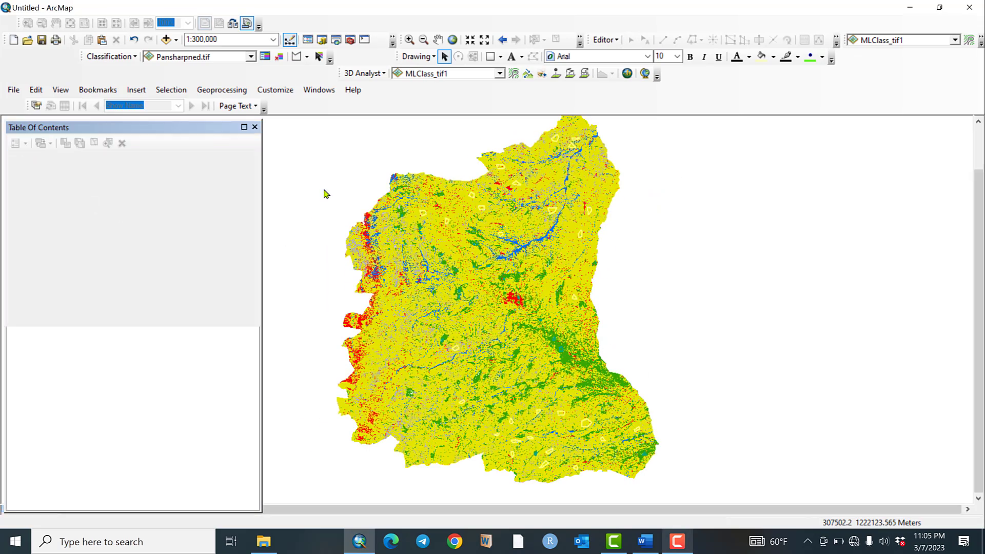
left_click(24, 144)
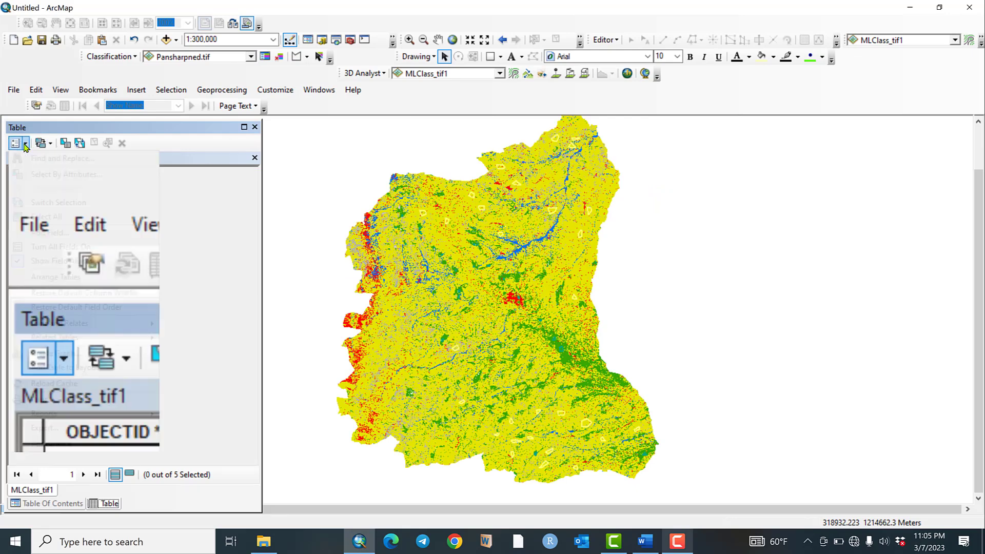
left_click(51, 232)
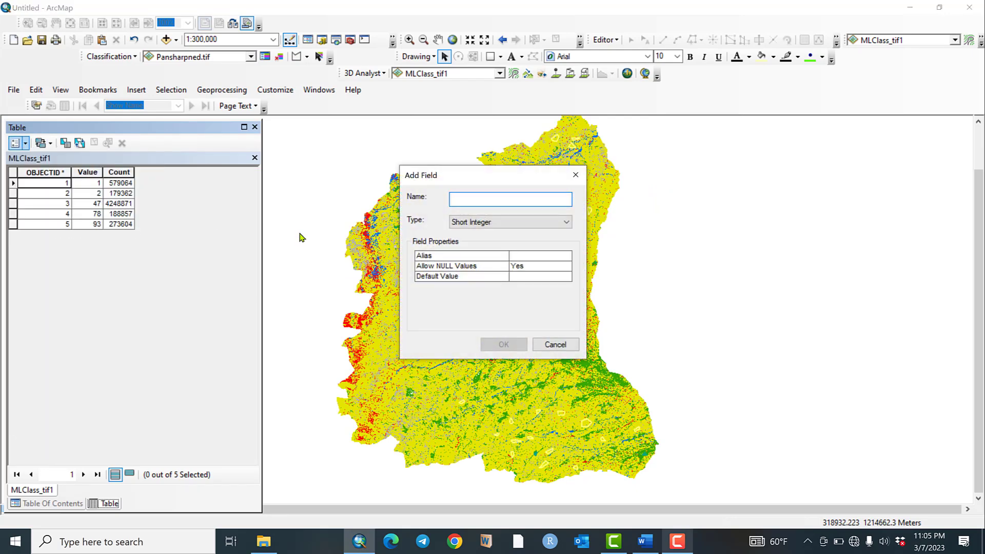
type("LULC")
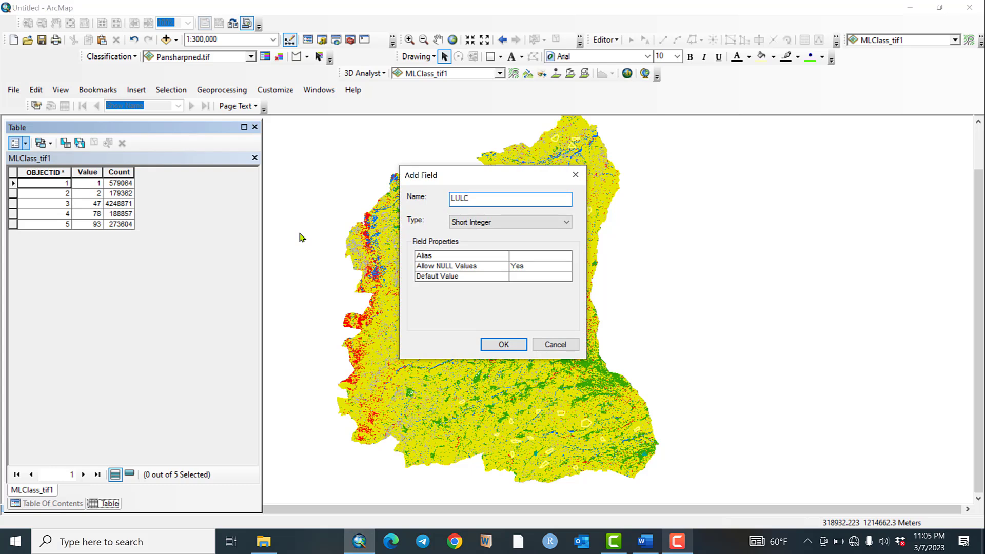
left_click(529, 221)
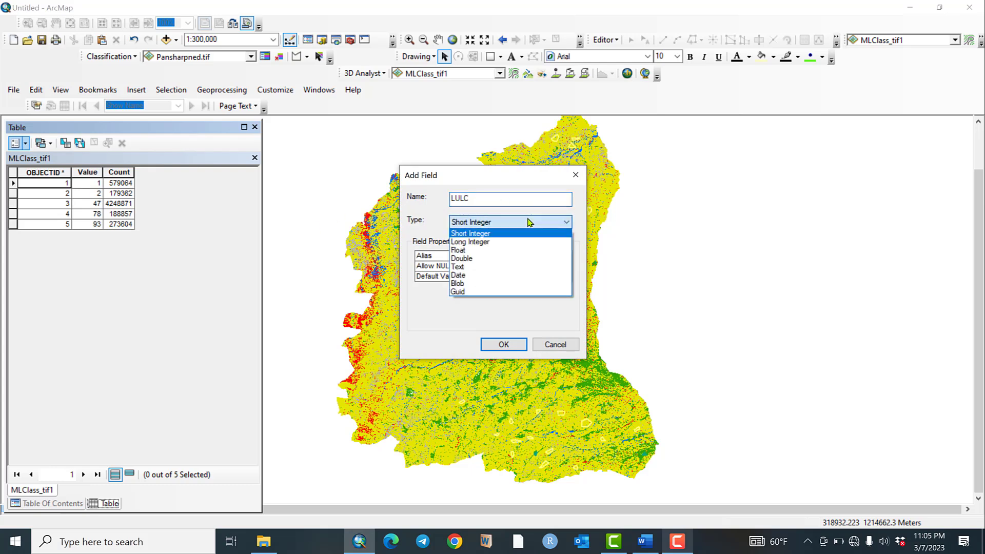
left_click(491, 268)
left_click(501, 344)
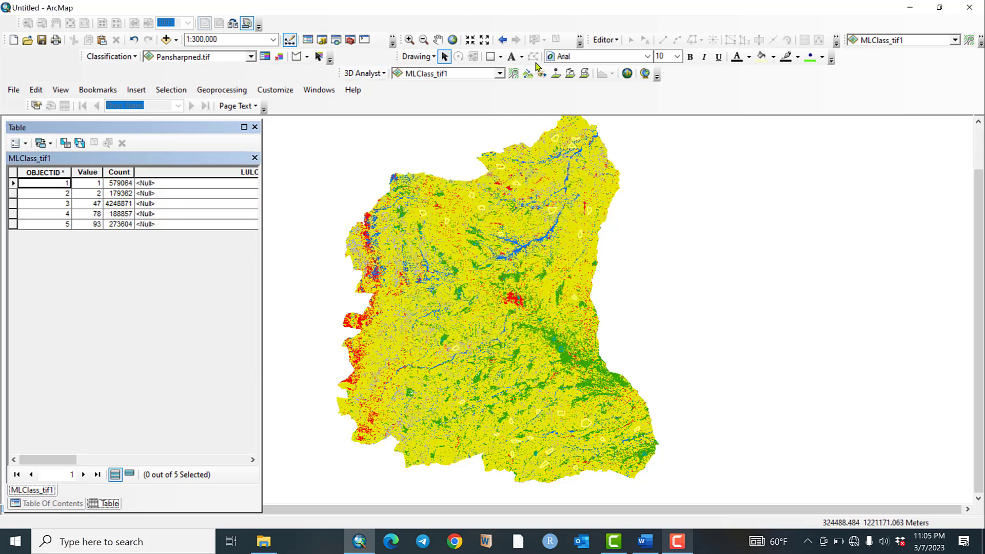
Start editing and fill the LULC field with Vegetation, Waterbody, Agriculture, Settlemet and Bareland for values 1, 2, 47, 78 and 93
left_click(613, 40)
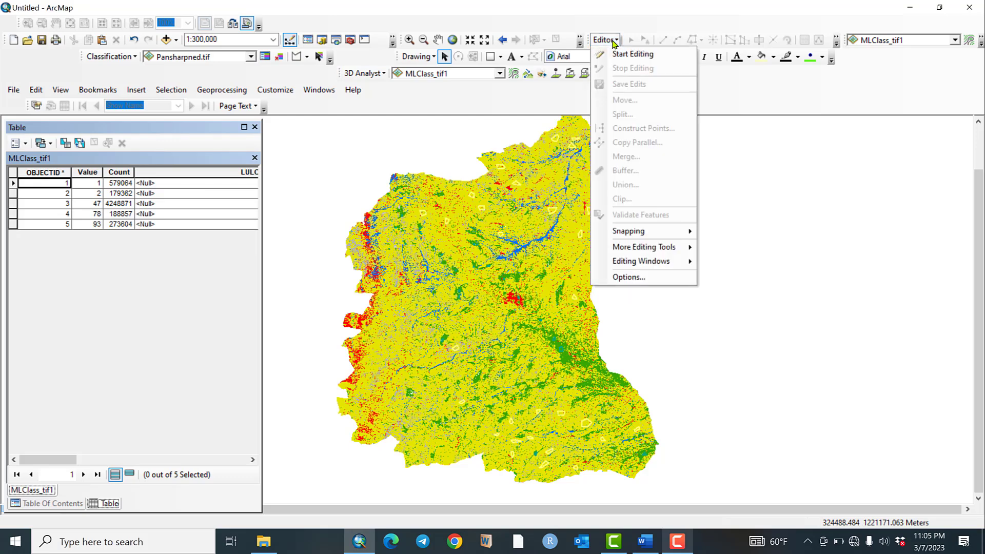
left_click(638, 54)
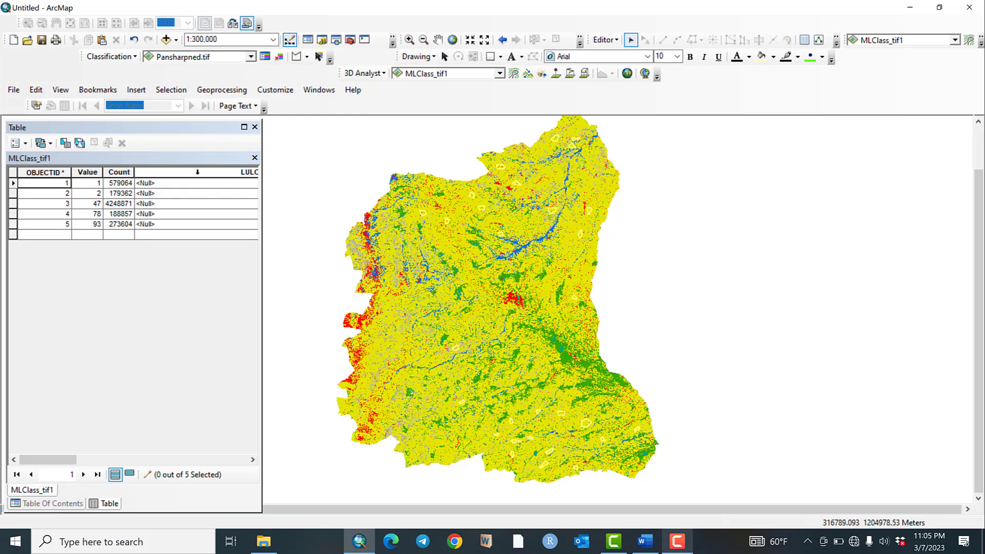
left_click(199, 183)
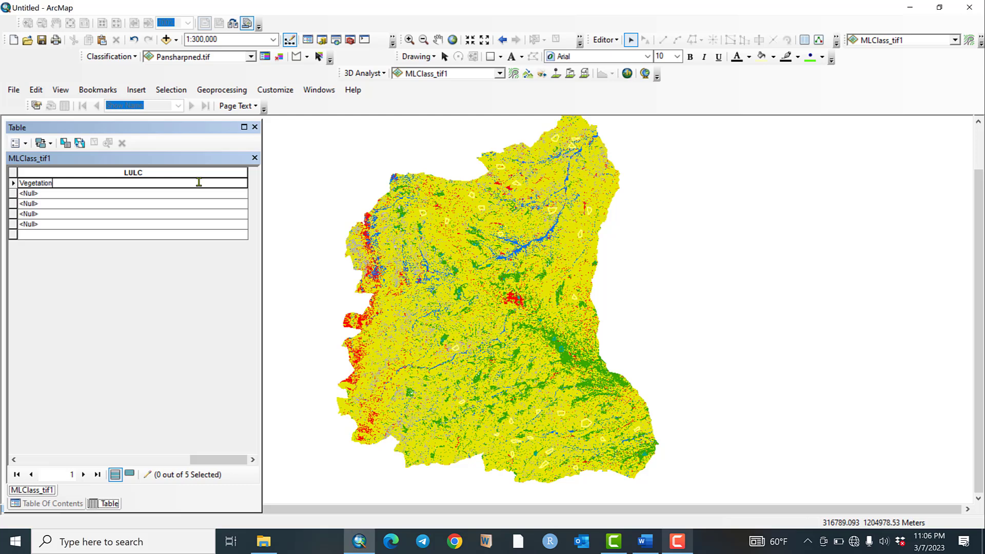
left_click(186, 193)
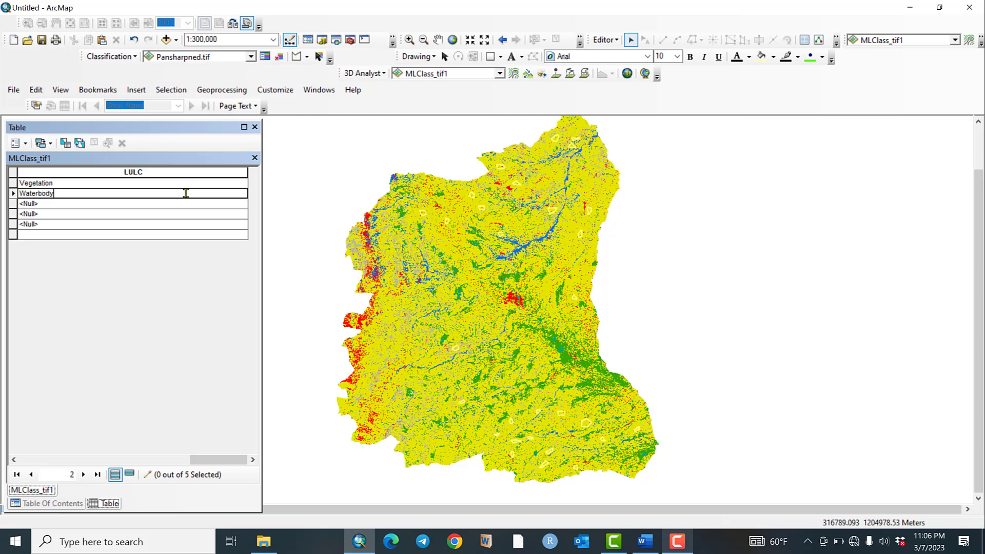
left_click(125, 204)
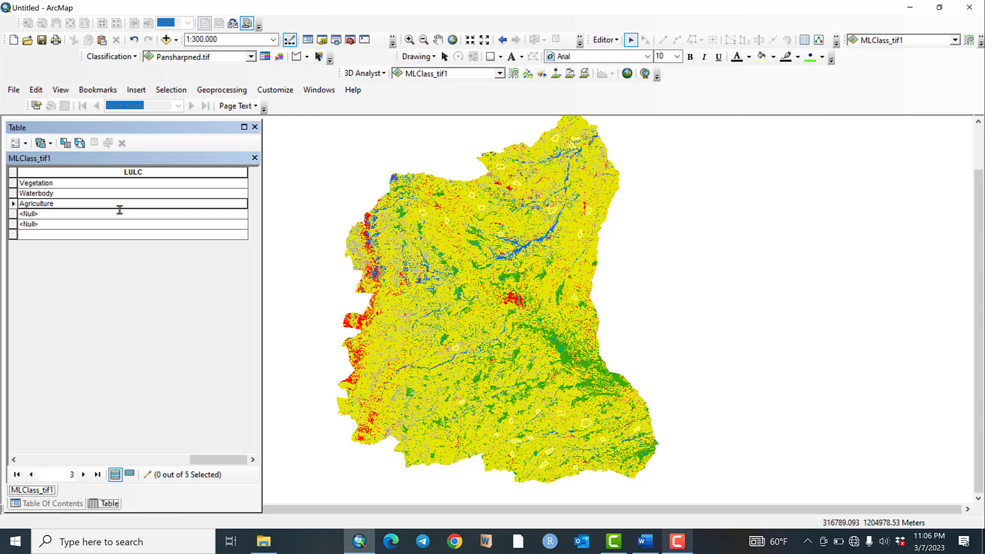
left_click(111, 213)
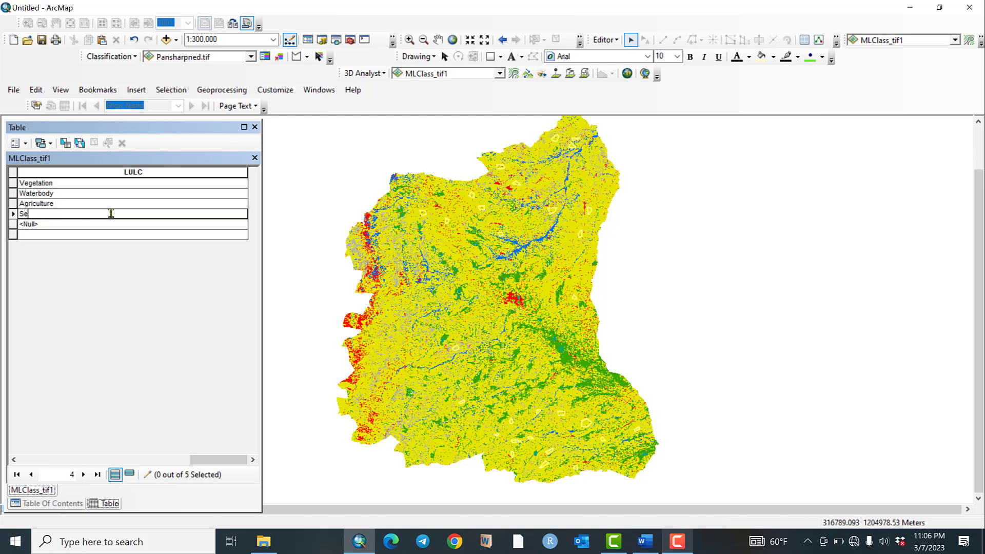
type("Settlemet")
left_click(104, 223)
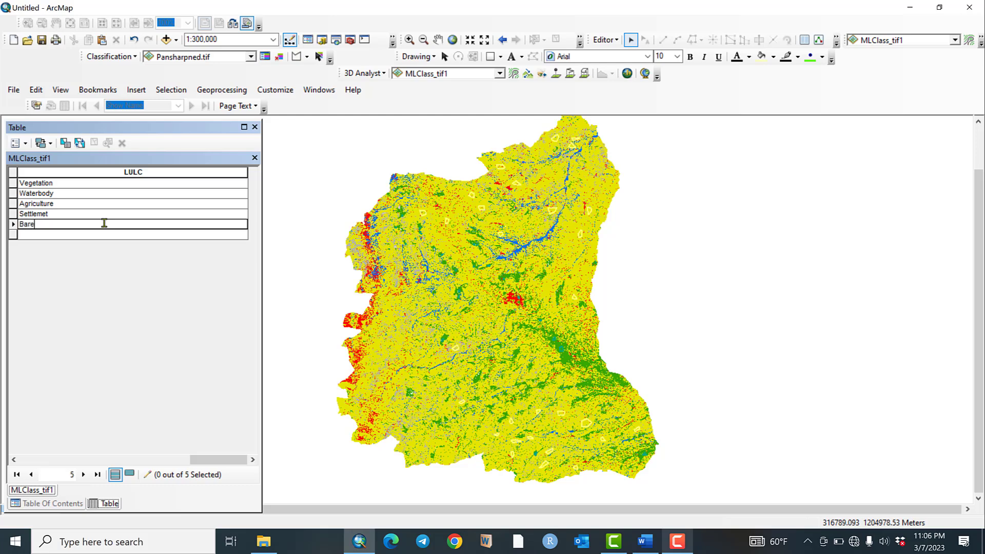
key("Return")
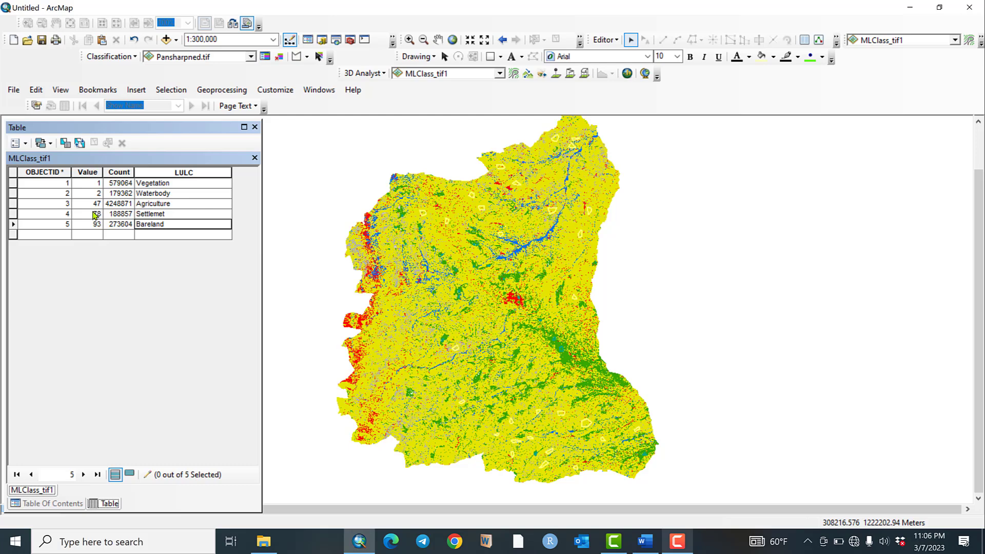
Narrow the LULC column and the attribute table window to fit the class names
left_click(192, 203)
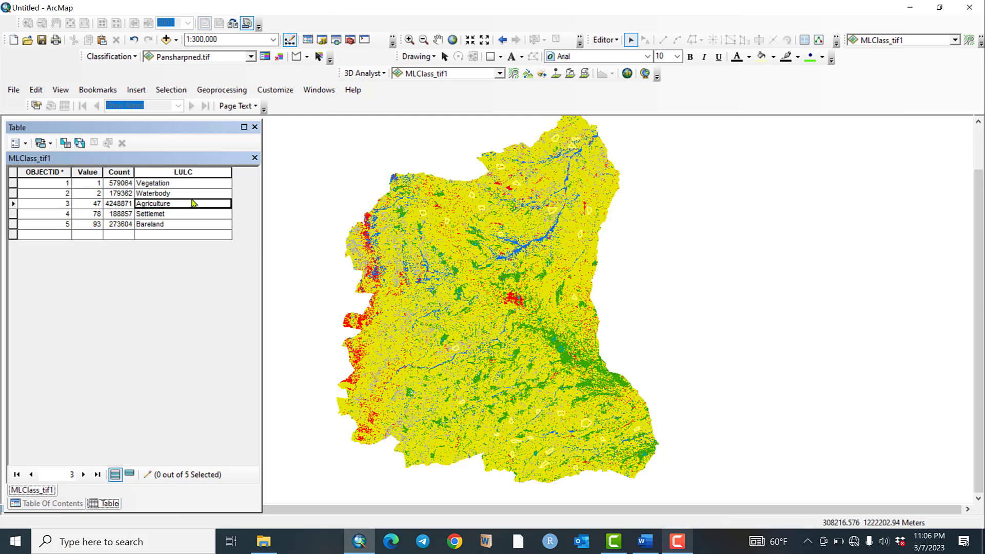
left_click_drag(232, 176, 203, 177)
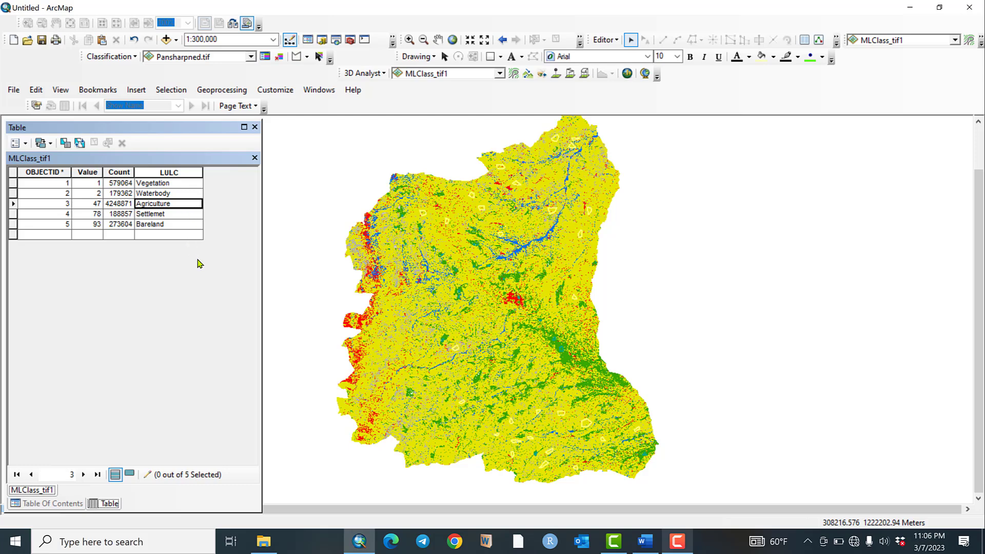
left_click_drag(262, 141, 177, 141)
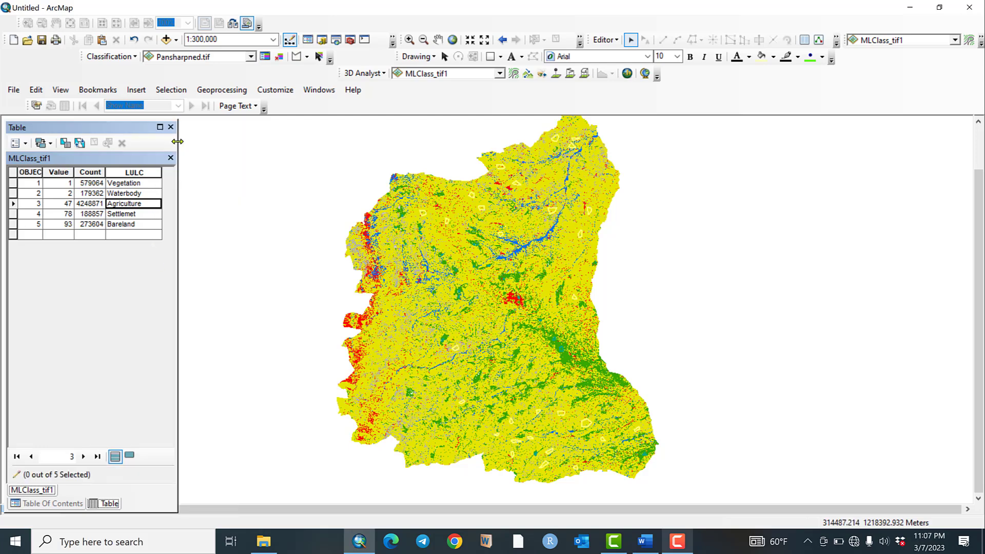